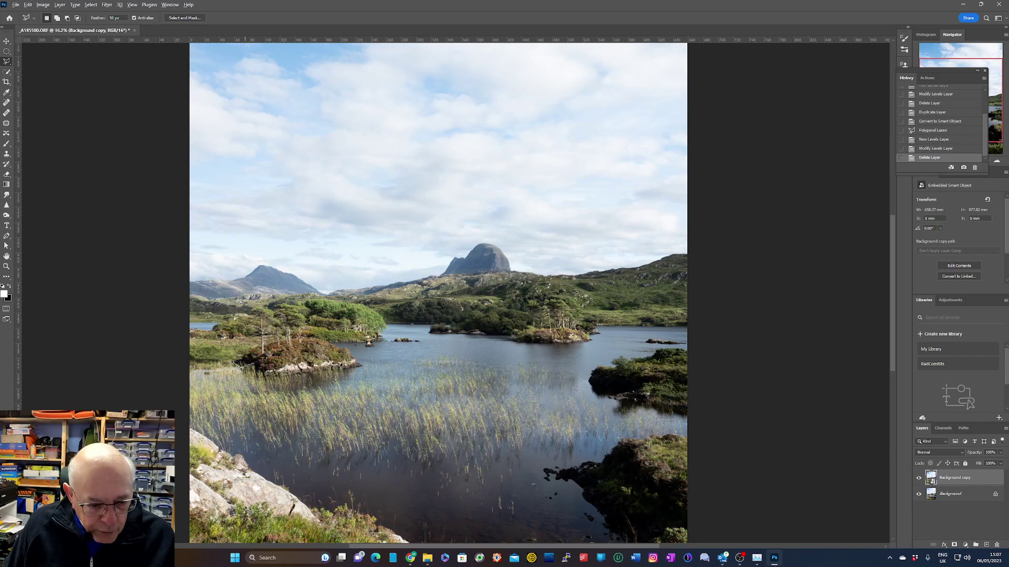
- Zoom in and pan to centre the view on the pale rock at the lower-left shore
scroll(248, 509, "up", 10)
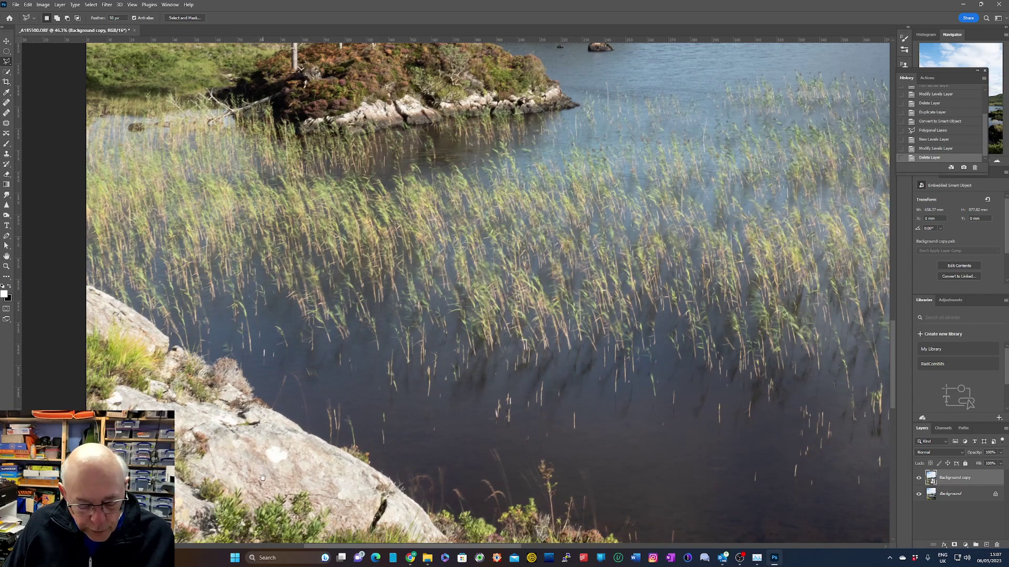
left_click_drag(273, 370, 503, 285)
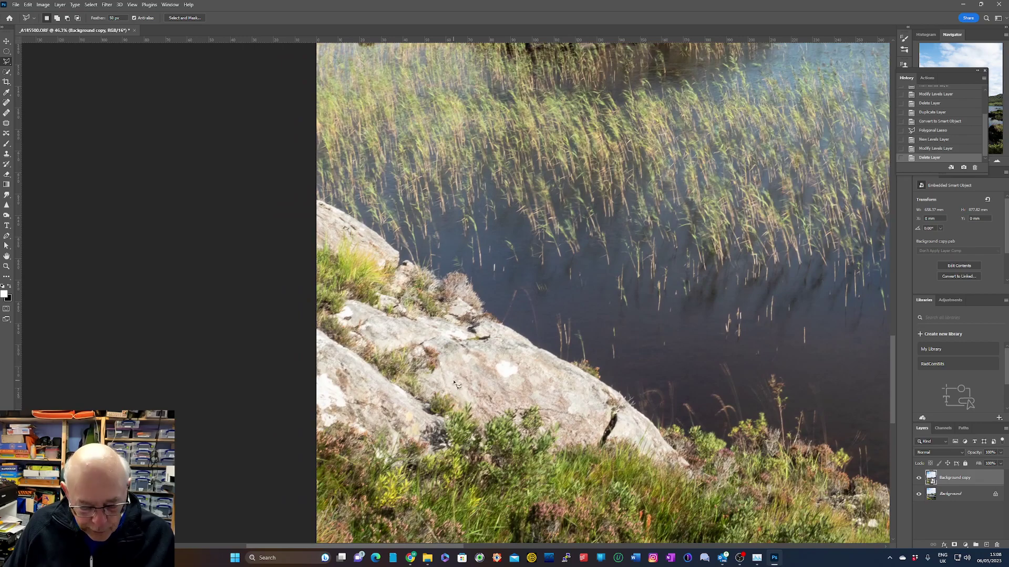
scroll(456, 384, "up", 2)
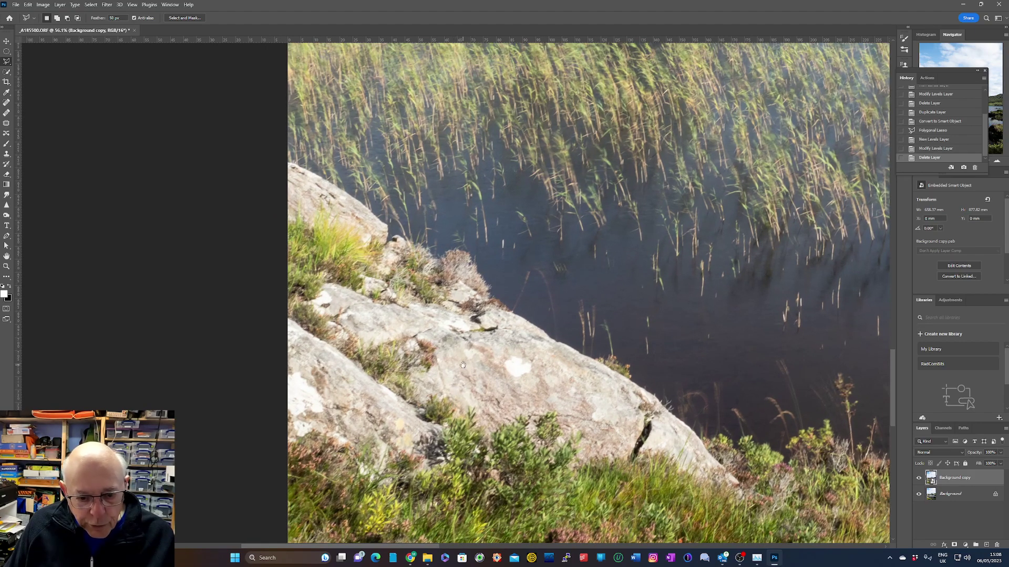
left_click_drag(462, 364, 475, 342)
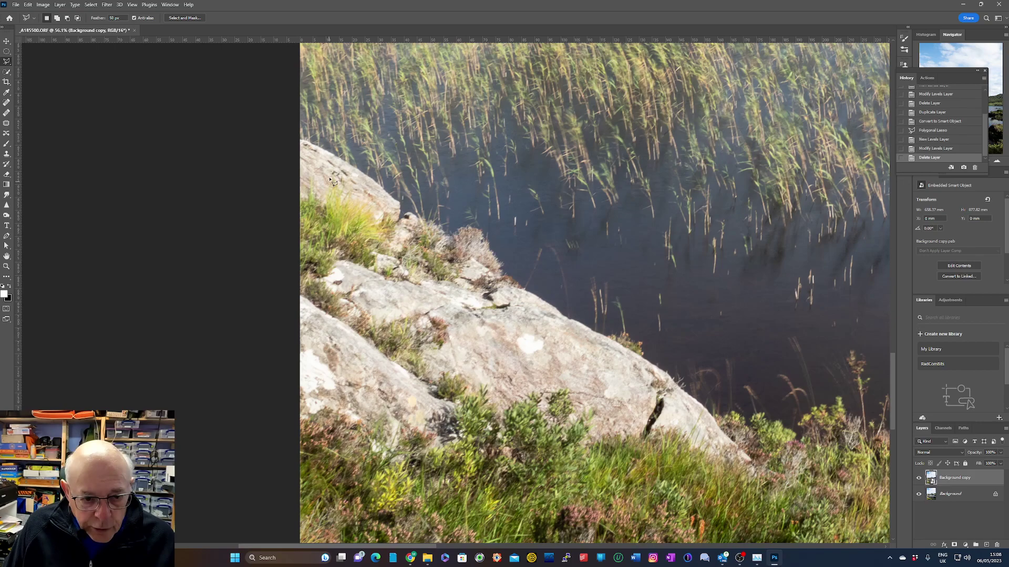
- Trace a trial four-point Polygonal Lasso outline along the rock edge, then cancel it
left_click(317, 147)
left_click(382, 184)
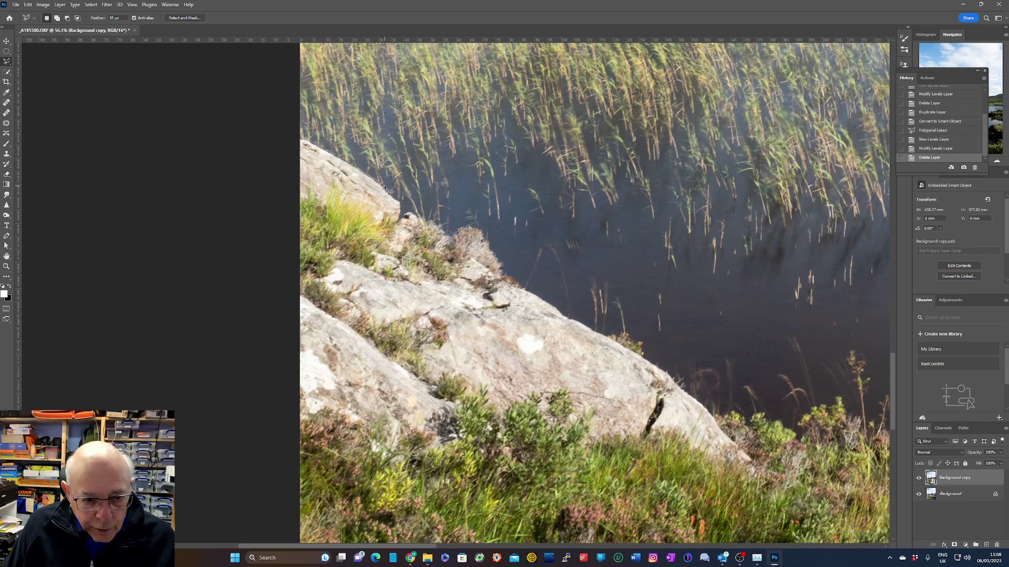
left_click(398, 214)
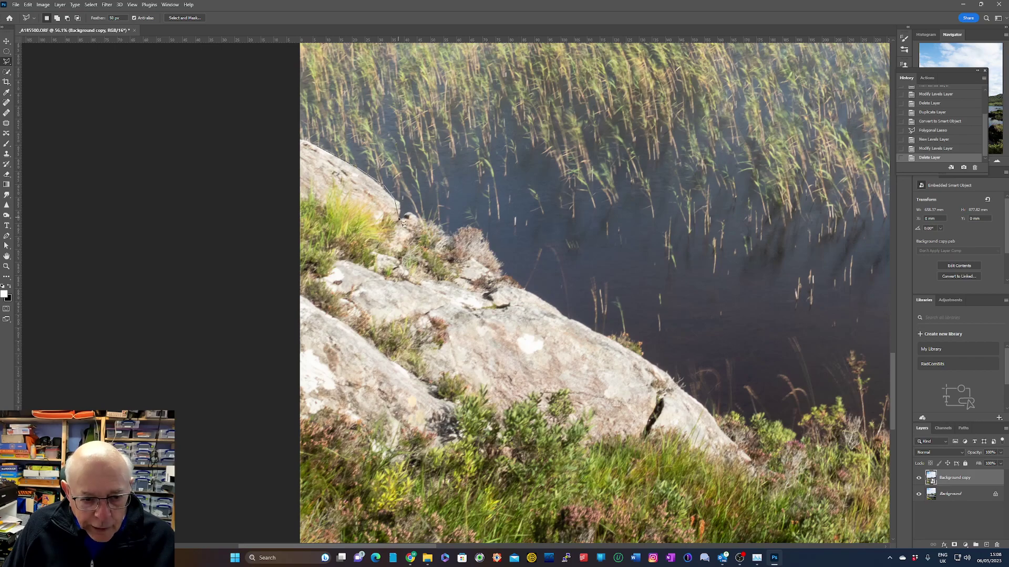
left_click(374, 245)
key("Escape")
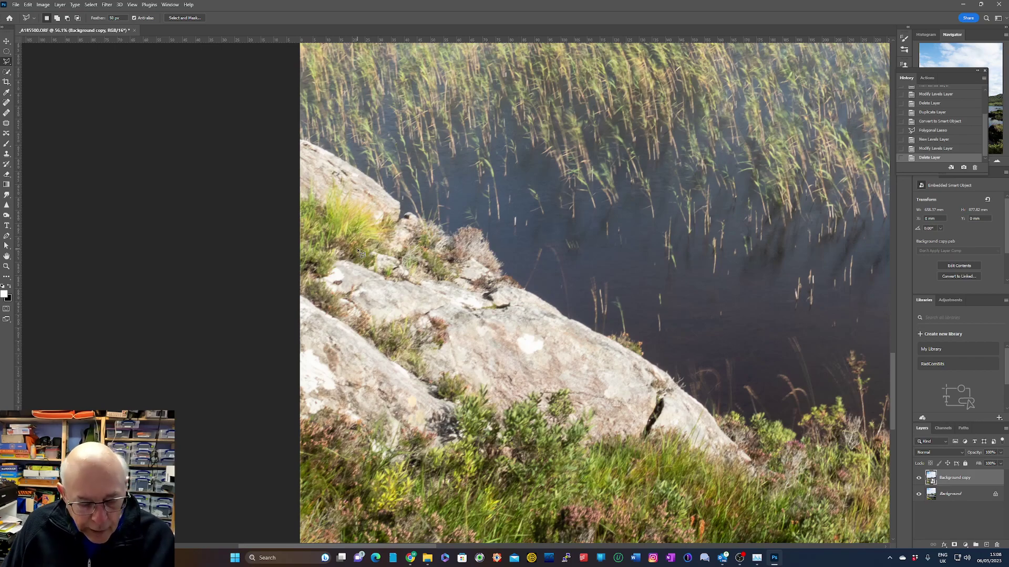
- Paint a Quick Selection across the pale rock and heather, including its lower-left area and lower-right tip
left_click(6, 73)
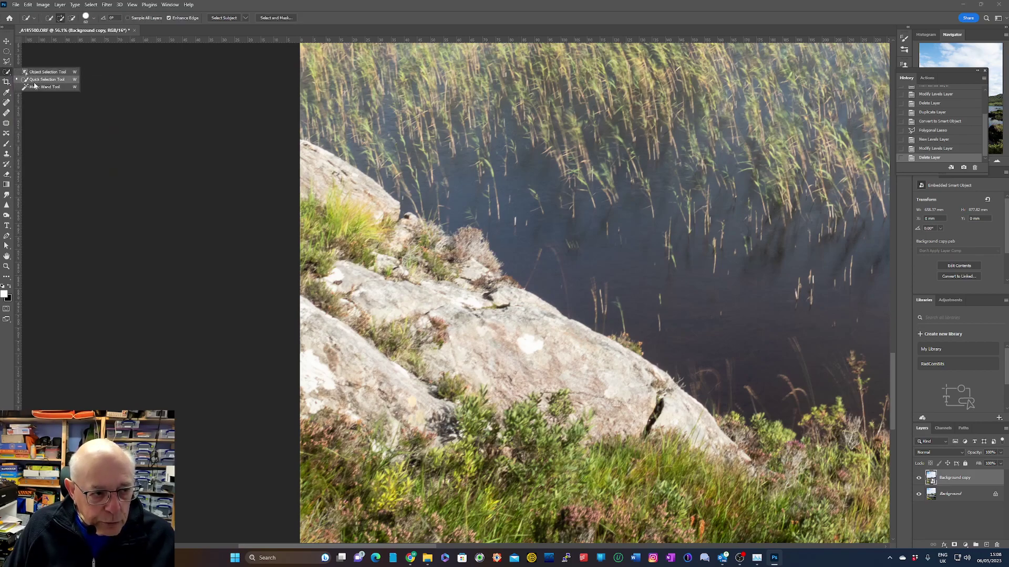
left_click(35, 80)
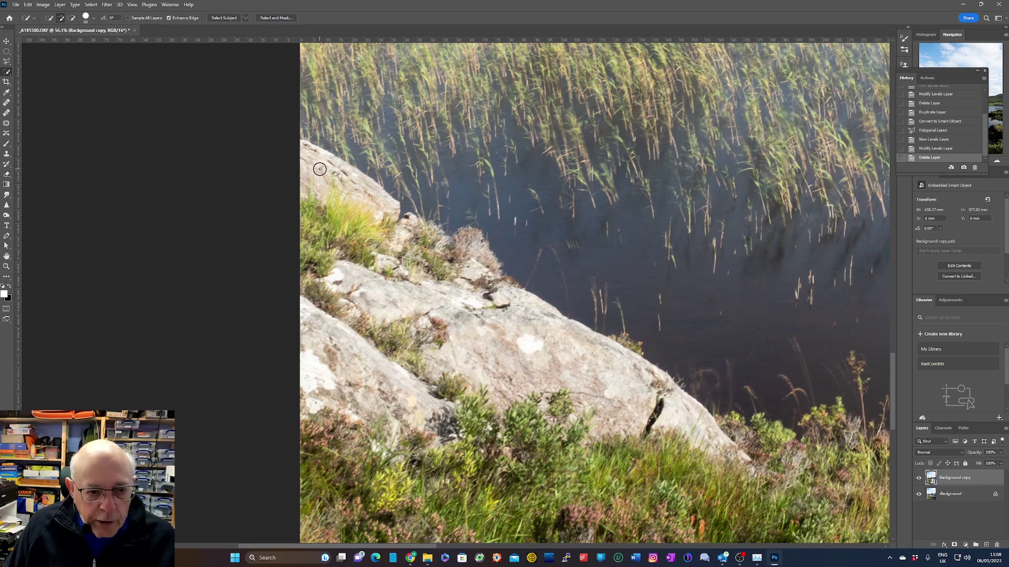
left_click_drag(321, 167, 371, 199)
mouse_move(356, 263)
left_mouse_down()
mouse_move(391, 270)
mouse_move(365, 276)
mouse_move(360, 292)
mouse_move(466, 297)
mouse_move(528, 319)
mouse_move(682, 425)
mouse_move(673, 414)
mouse_move(711, 432)
left_mouse_up()
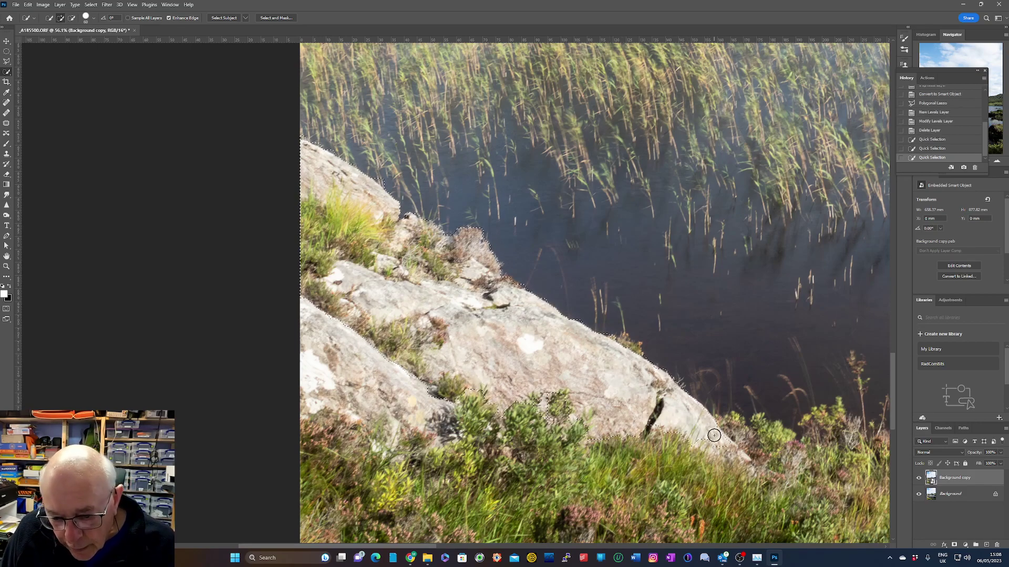
left_click_drag(425, 417, 328, 385)
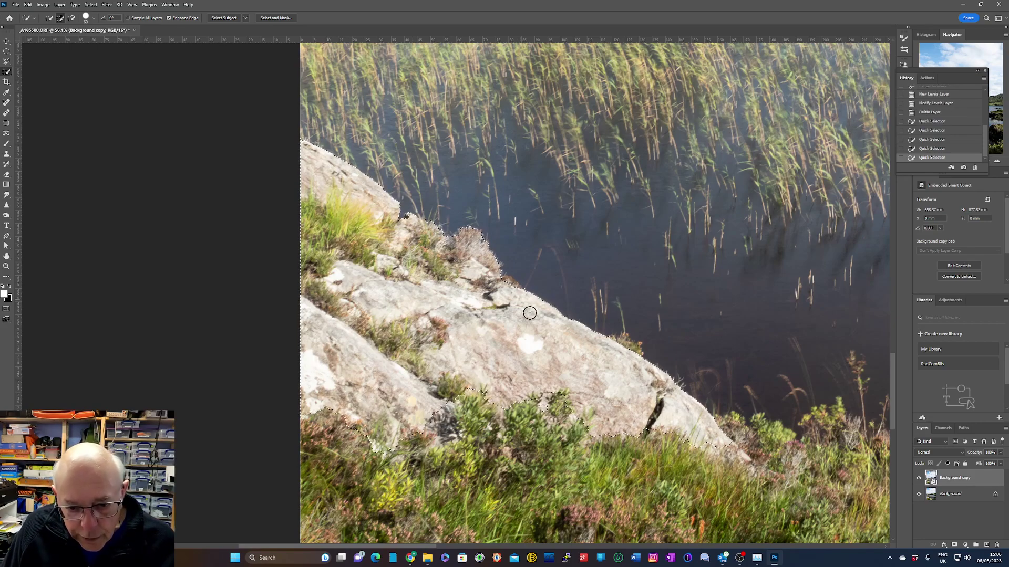
left_click_drag(717, 438, 665, 425)
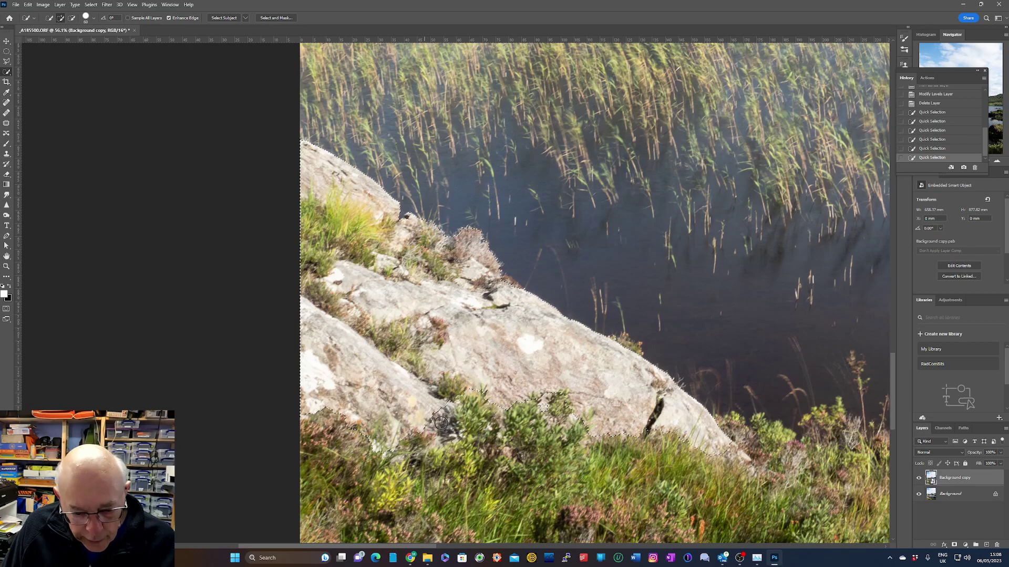
scroll(503, 437, "up", 3)
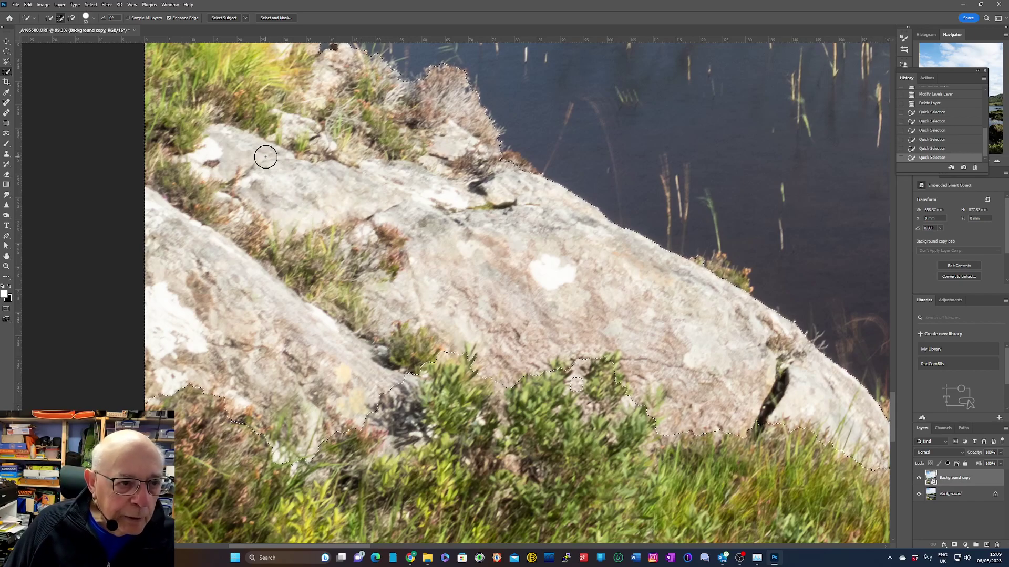
scroll(400, 254, "down", 4)
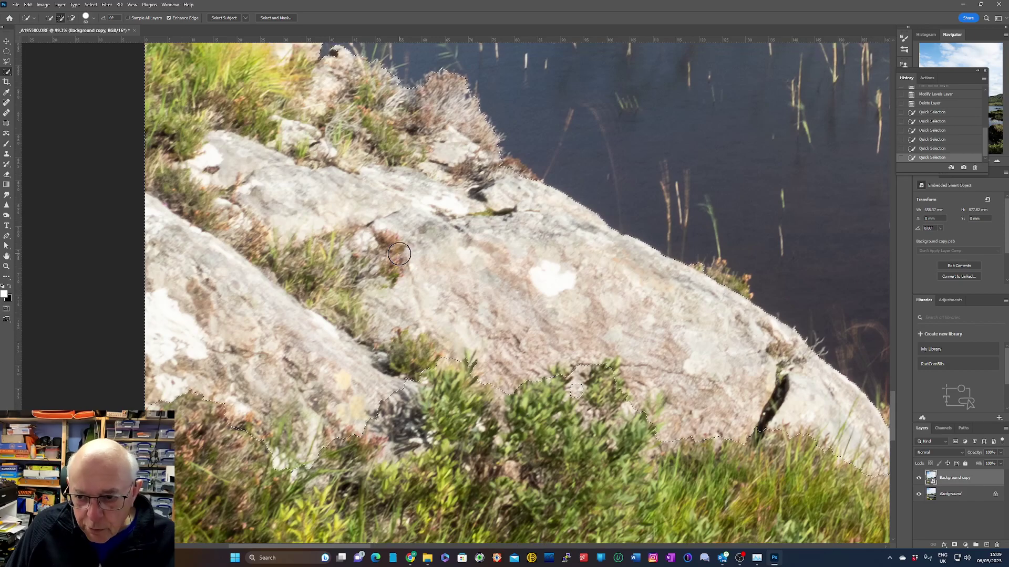
scroll(400, 254, "down", 2)
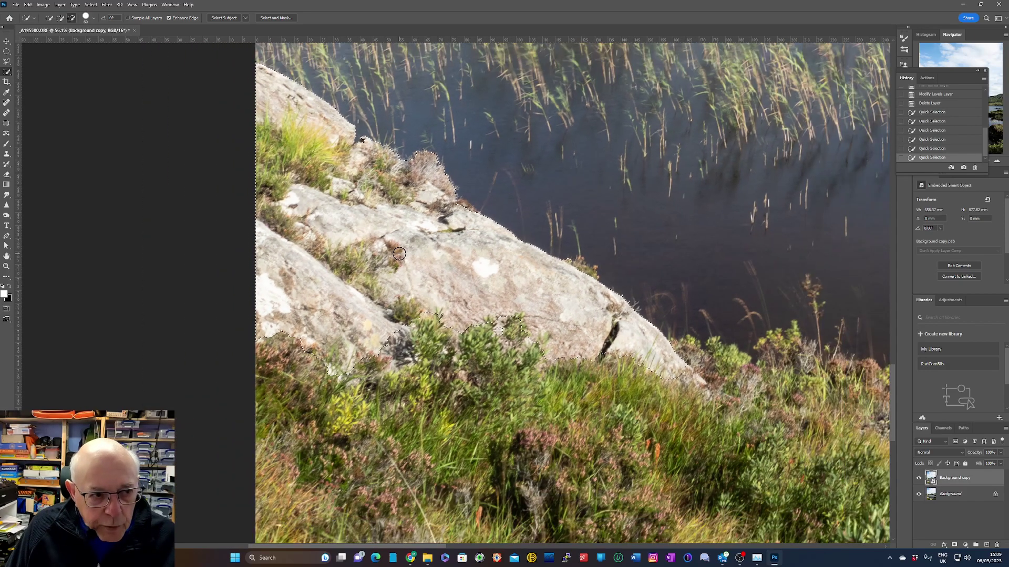
left_click_drag(405, 254, 416, 292)
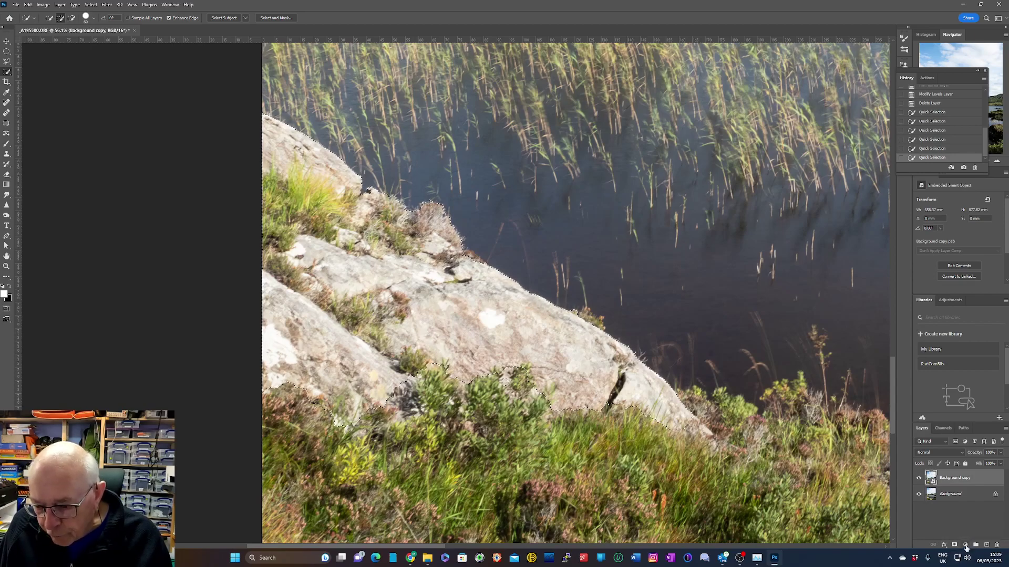
- Add a Levels adjustment layer masked to the rock and tune its midtone slider
left_click(966, 546)
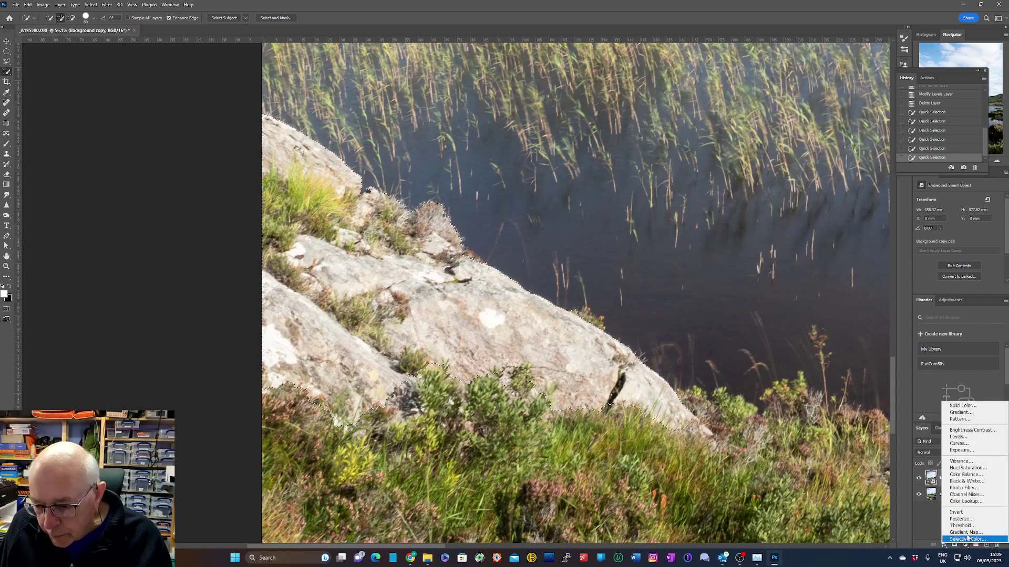
left_click(959, 439)
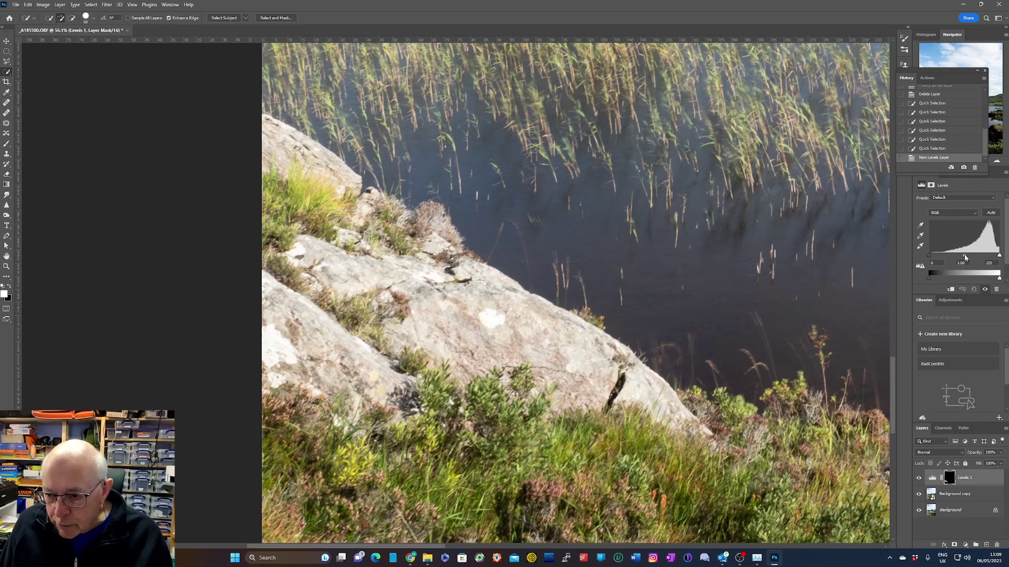
left_click_drag(965, 257, 982, 256)
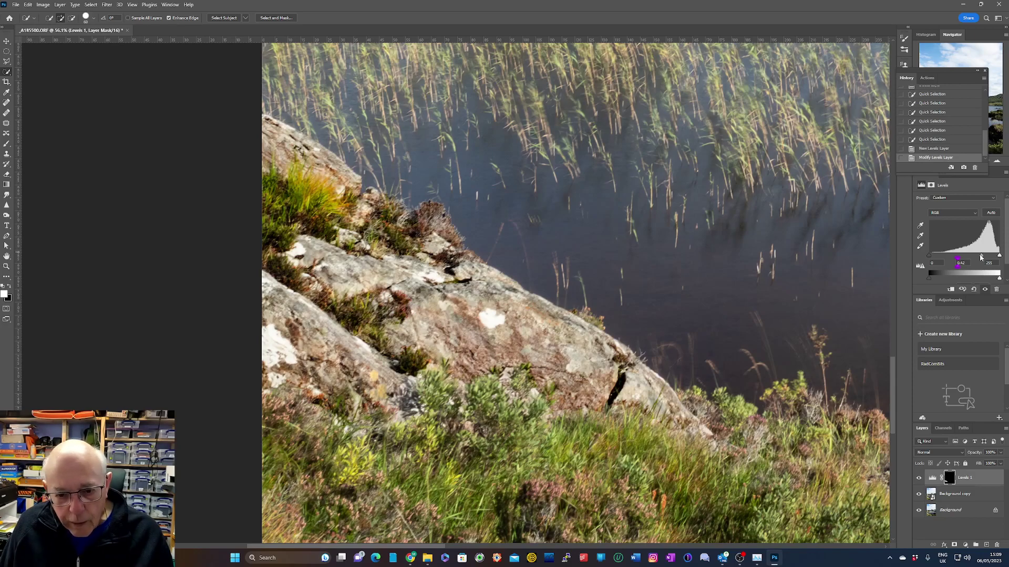
left_click_drag(980, 258, 984, 259)
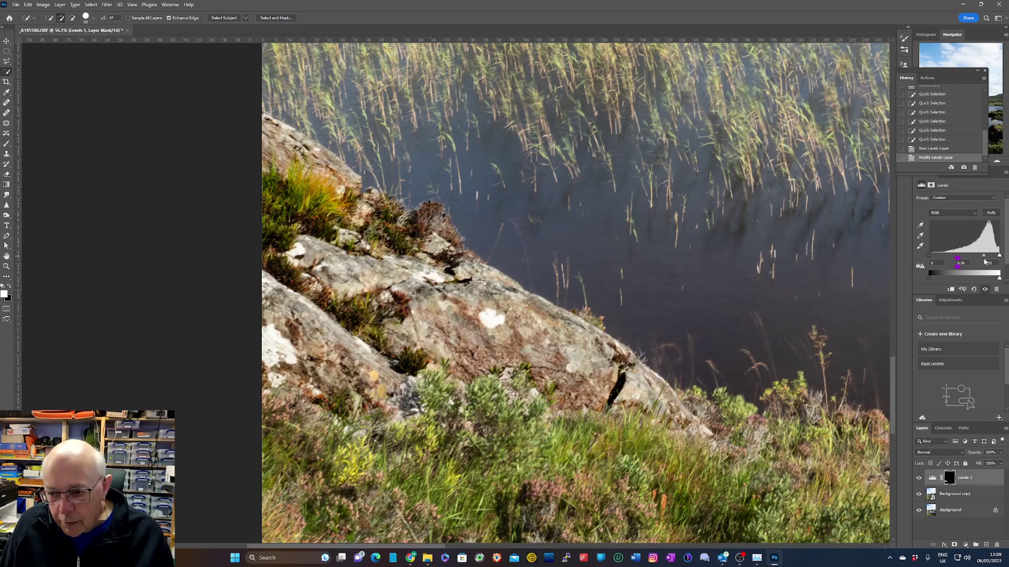
left_click_drag(985, 258, 987, 258)
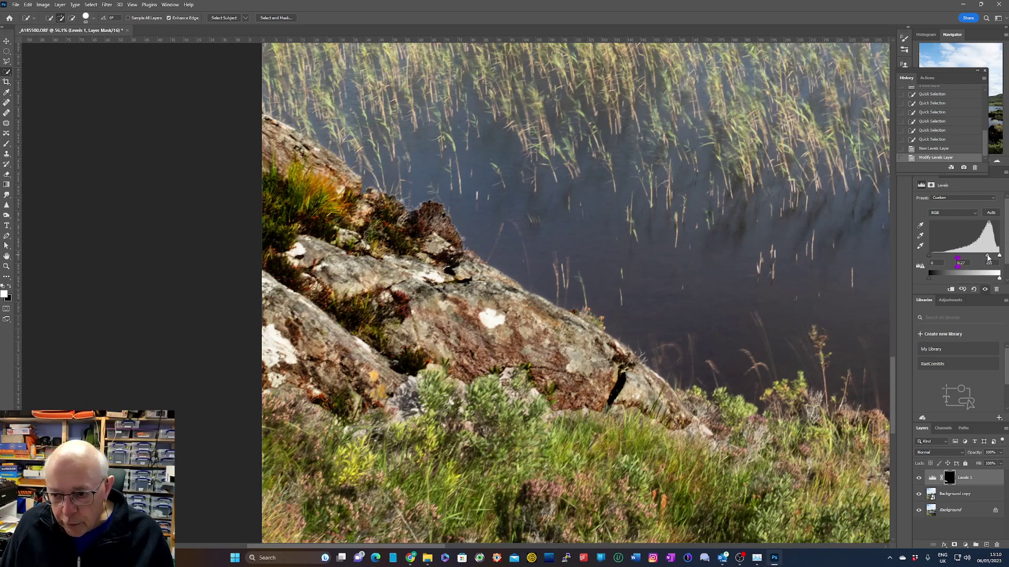
left_click_drag(986, 258, 986, 257)
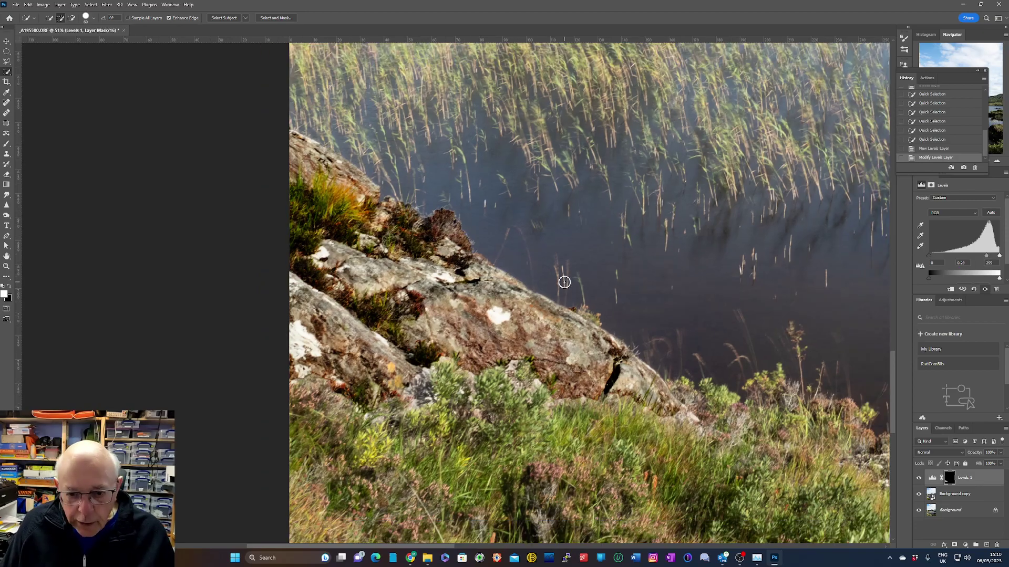
- Fit and centre the whole photo, then fine-tune the rock's Levels midtone slider
scroll(564, 282, "down", 3)
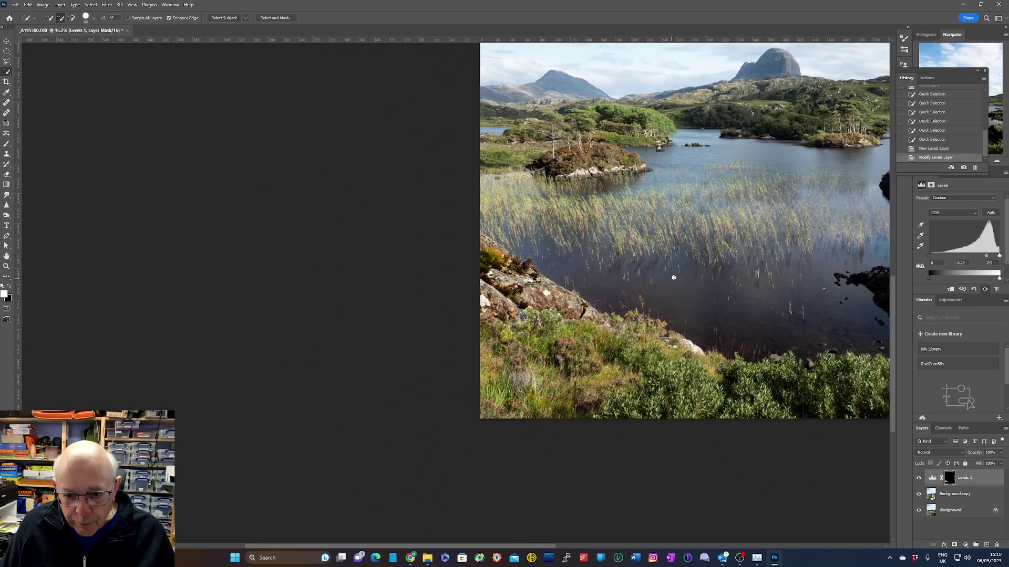
left_click_drag(709, 251, 526, 302)
scroll(527, 302, "down", 1)
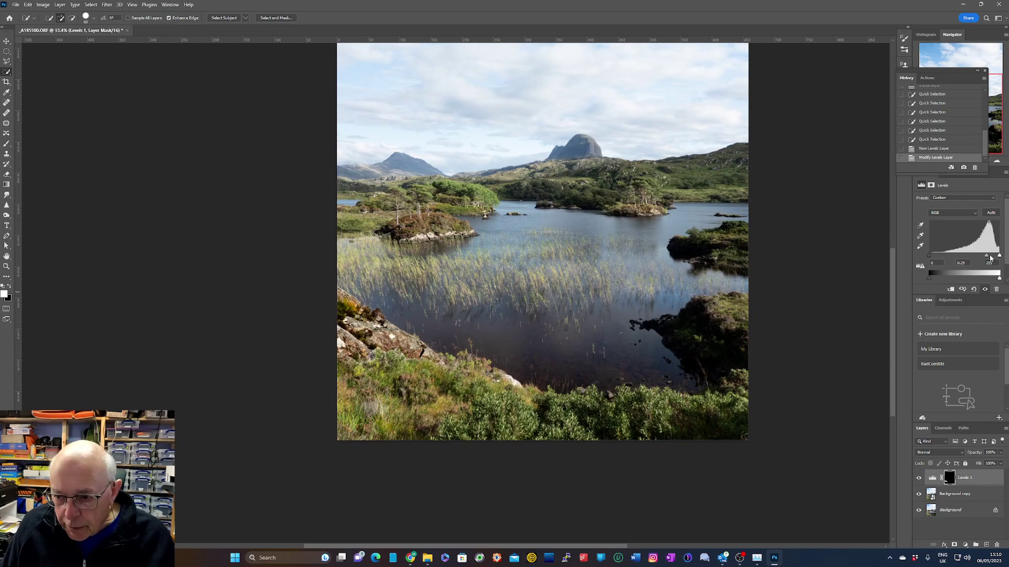
left_click_drag(986, 257, 969, 254)
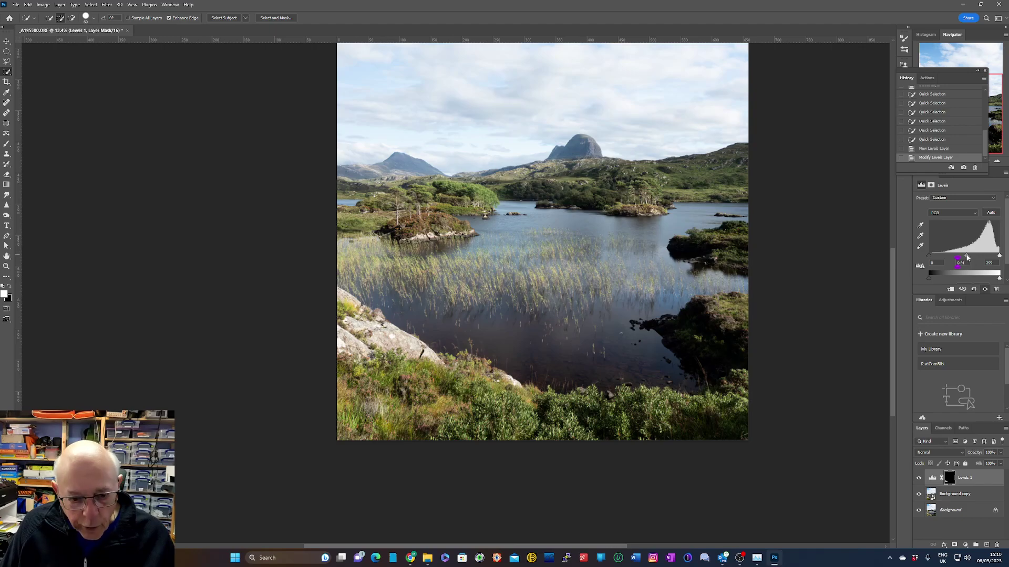
left_click_drag(967, 257, 988, 259)
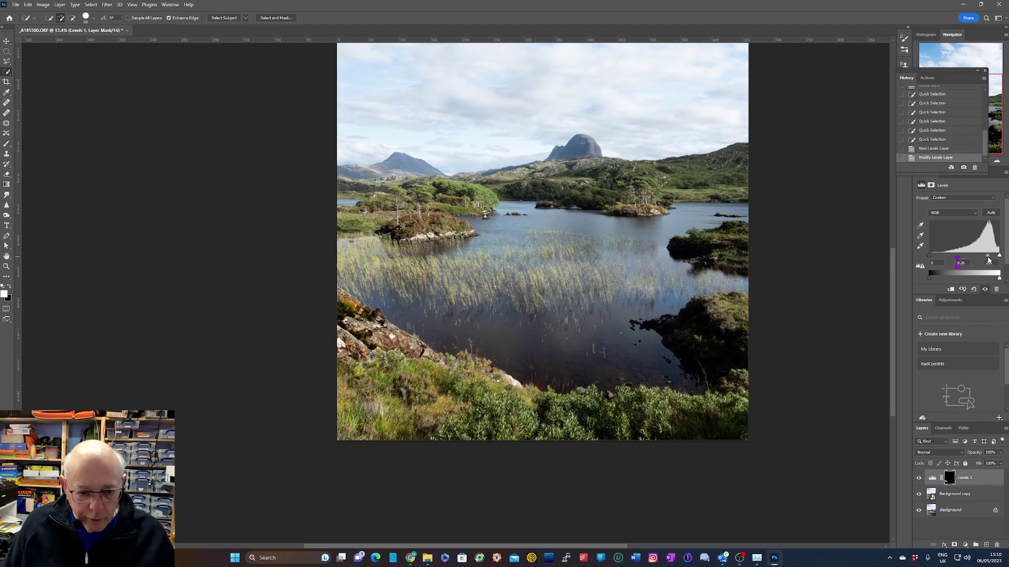
left_click_drag(988, 260, 986, 259)
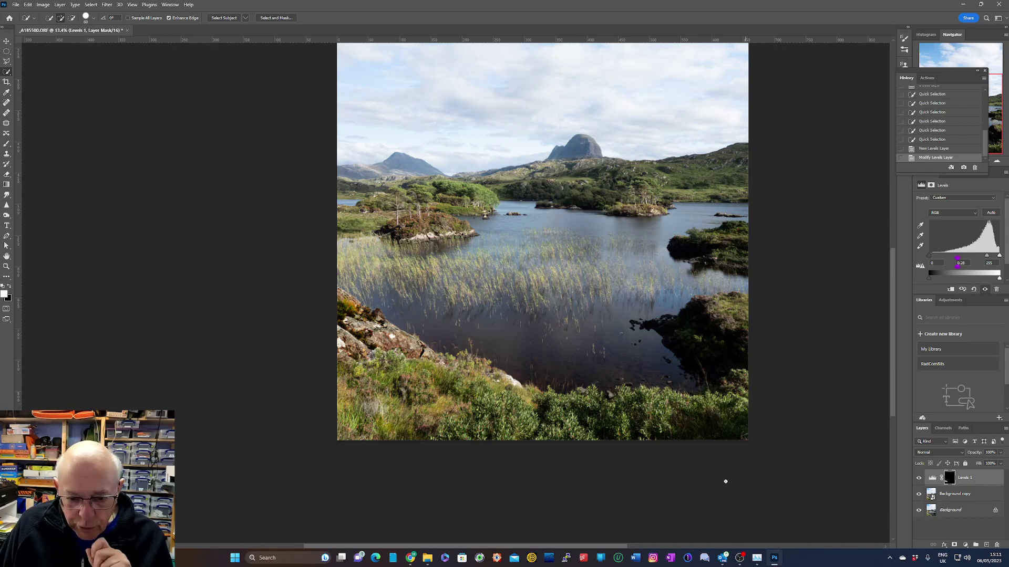
- Open the Levels 1 layer mask properties and pick the Brush Tool
left_click(951, 480)
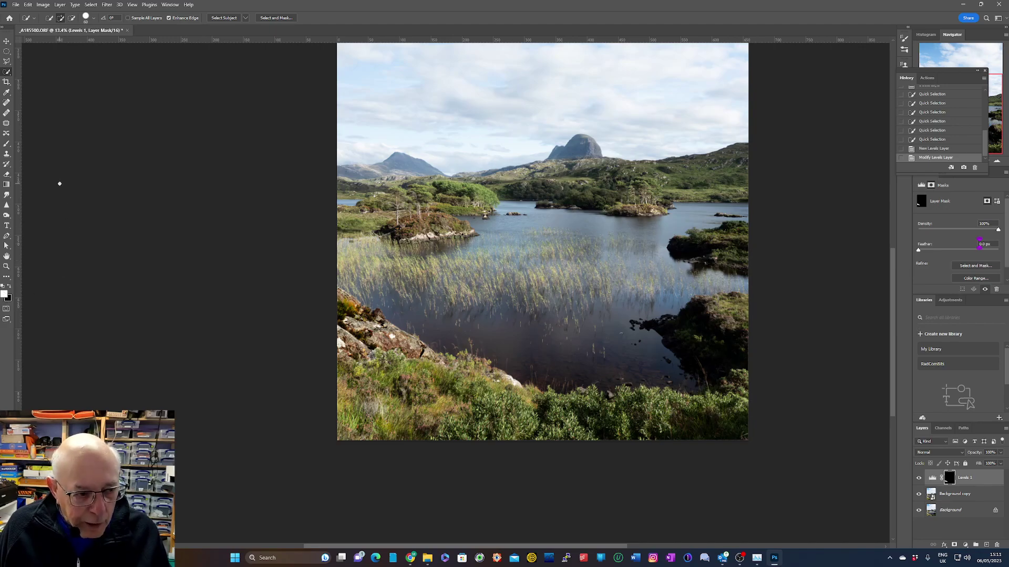
left_click(7, 143)
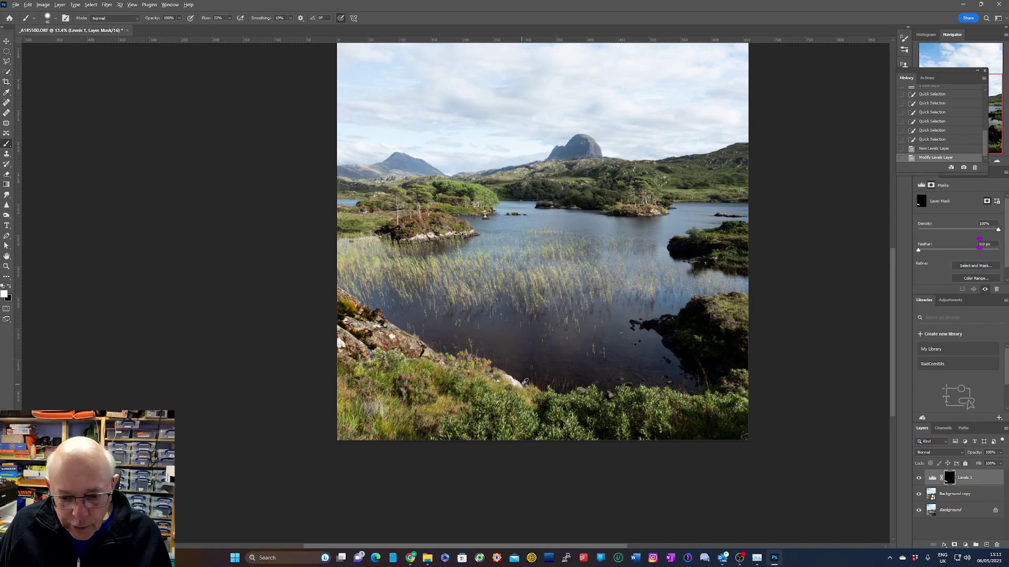
- Zoom in on the shoreline rock and paint a stroke over it on the Levels 1 mask
scroll(524, 382, "up", 5)
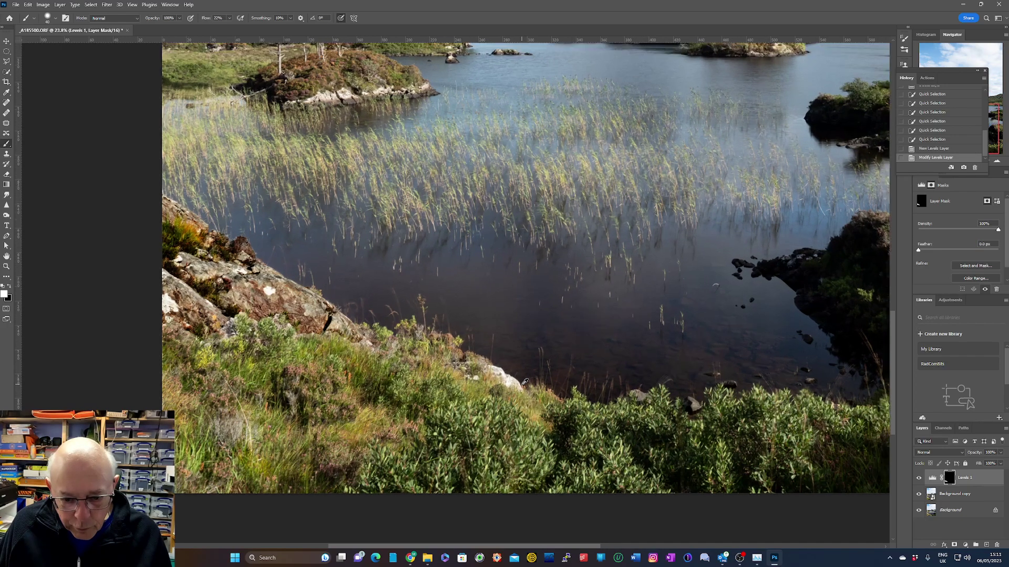
scroll(524, 382, "up", 5)
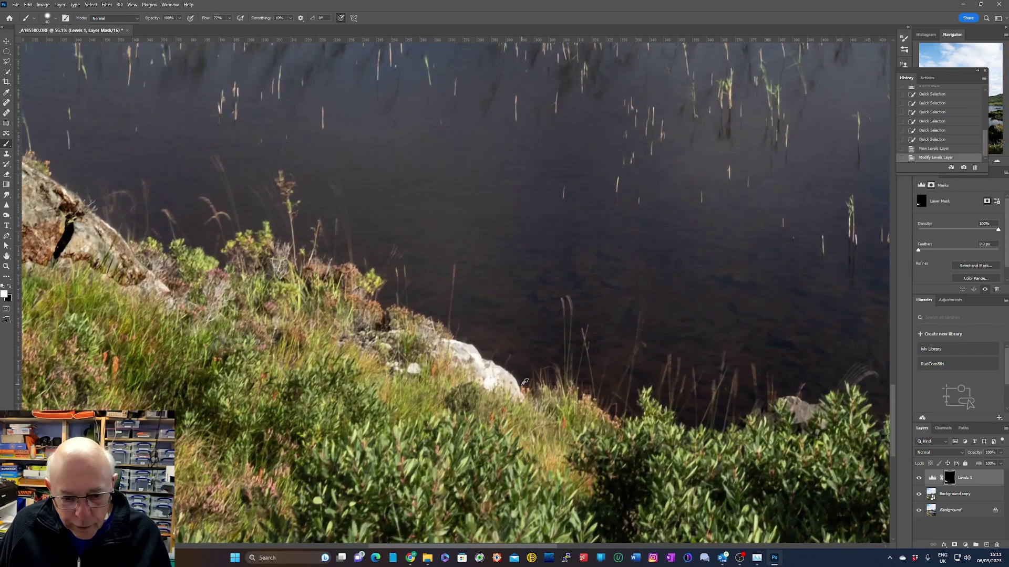
scroll(524, 382, "up", 1)
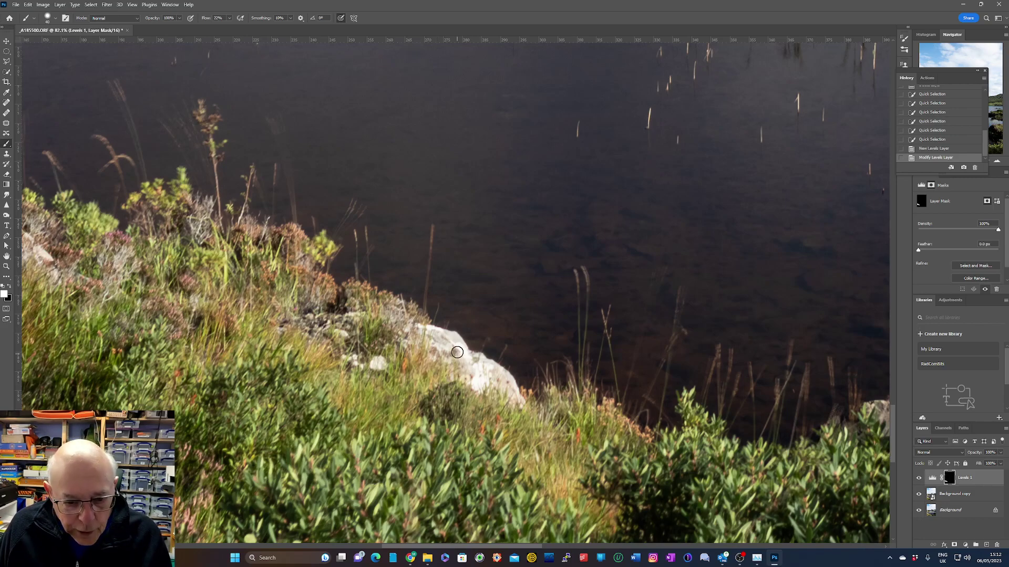
mouse_move(462, 350)
left_mouse_down()
mouse_move(436, 340)
mouse_move(465, 368)
mouse_move(430, 333)
mouse_move(447, 349)
left_mouse_up()
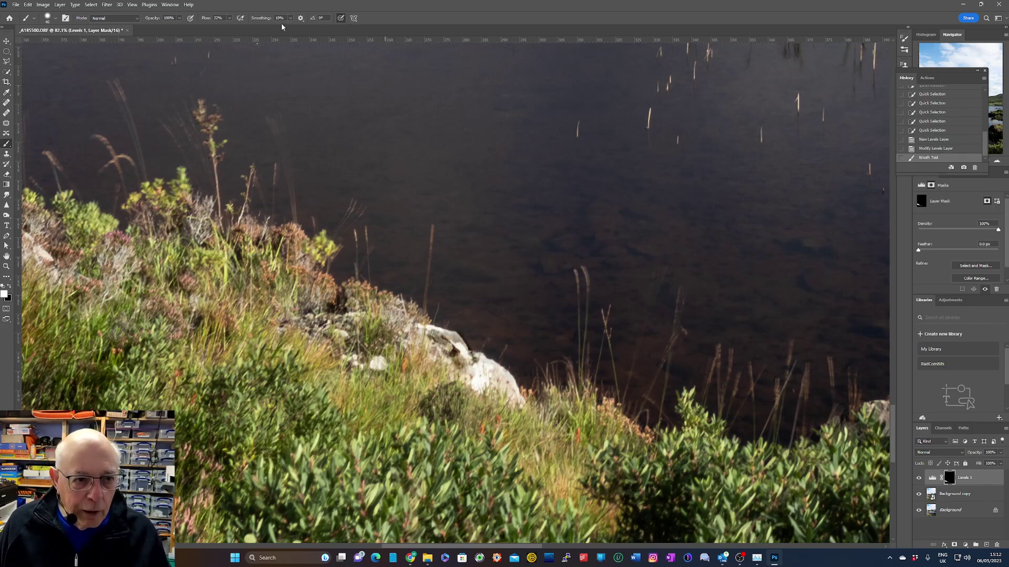
- Set the brush to 100% hardness and paint the mask along the rock edge
right_click(456, 351)
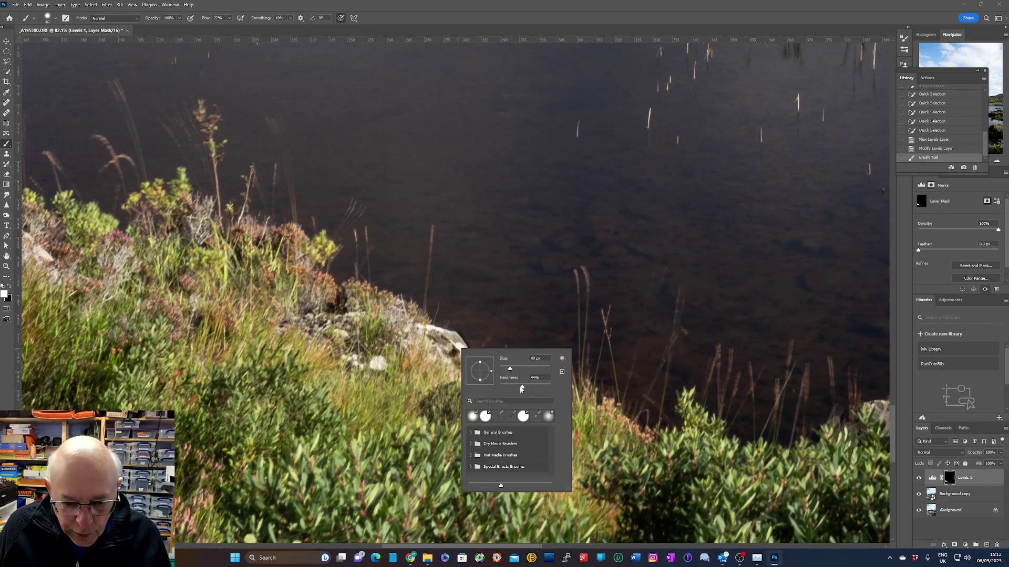
left_click_drag(521, 388, 565, 389)
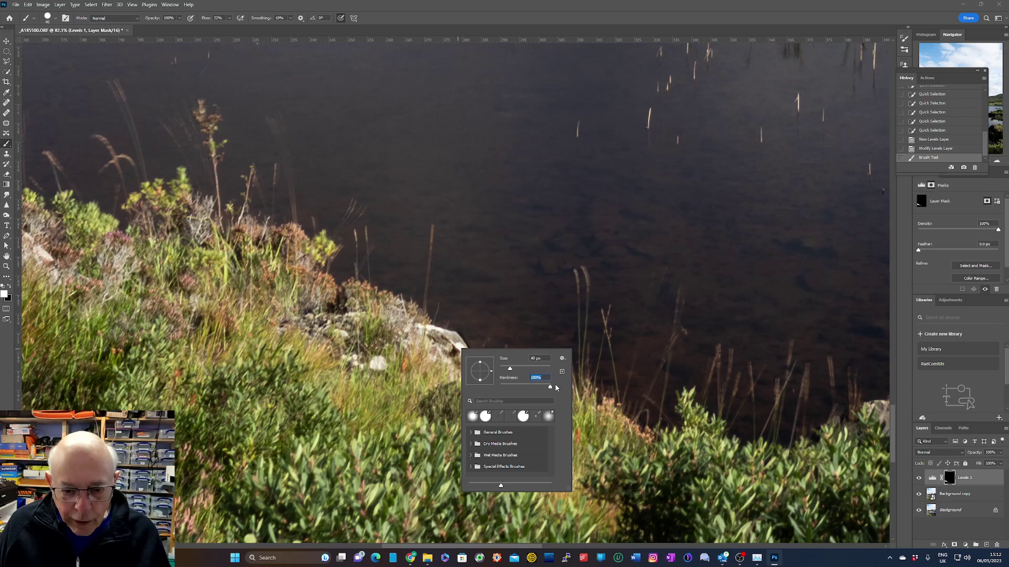
left_click(527, 291)
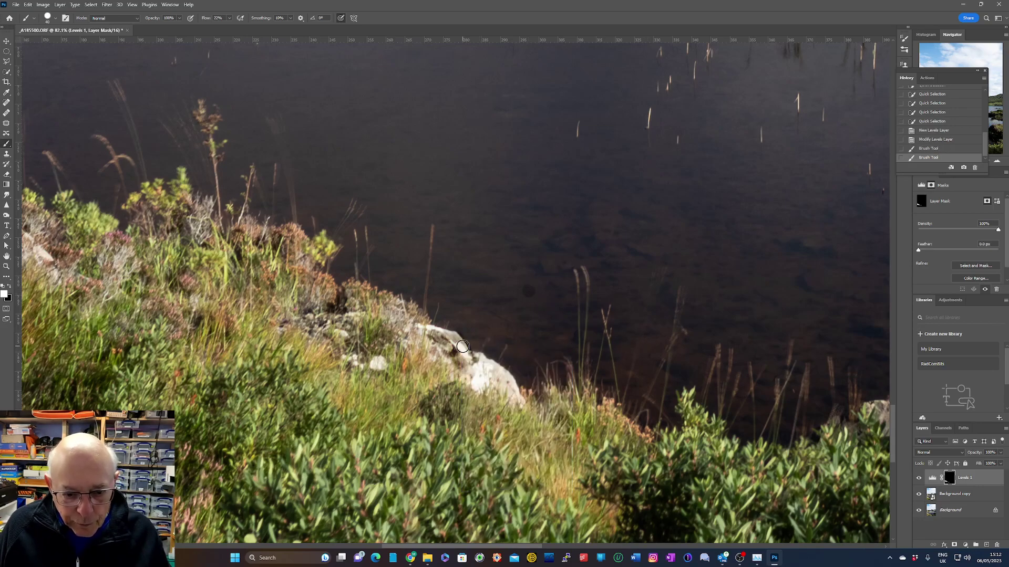
left_click_drag(462, 347, 480, 371)
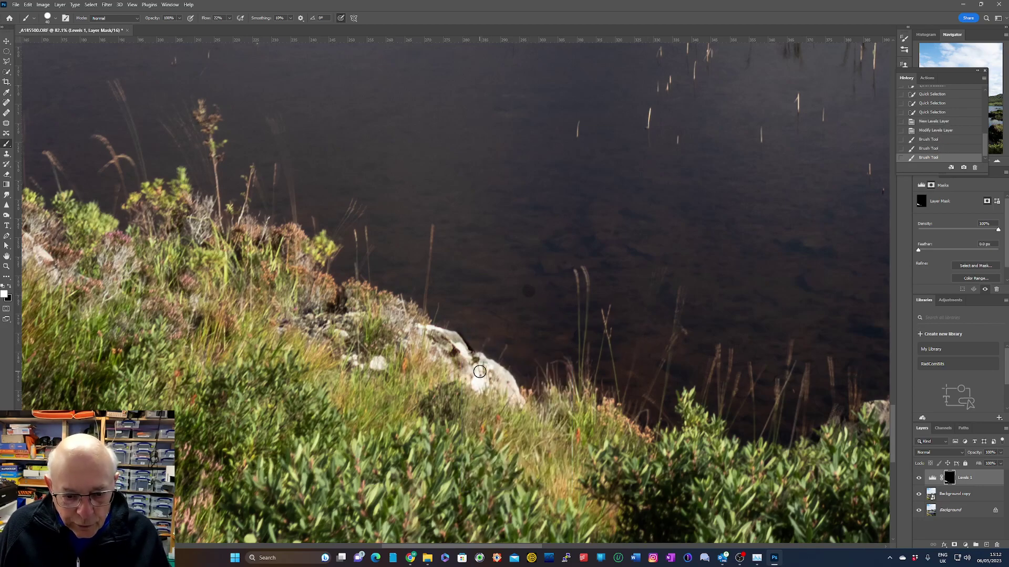
- Raise brush flow to 100%, paint from rock into grass, then paint out the stray dark patch in black
left_click(230, 19)
left_click_drag(231, 30, 261, 28)
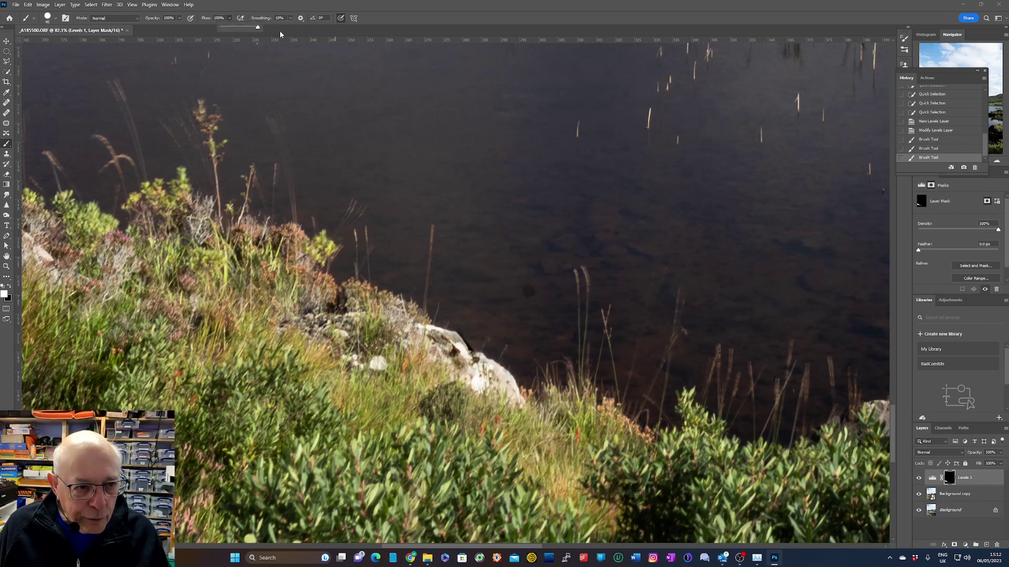
left_click(458, 353)
mouse_move(477, 367)
left_mouse_down()
mouse_move(514, 387)
mouse_move(515, 410)
mouse_move(477, 451)
mouse_move(488, 398)
mouse_move(503, 418)
left_mouse_up()
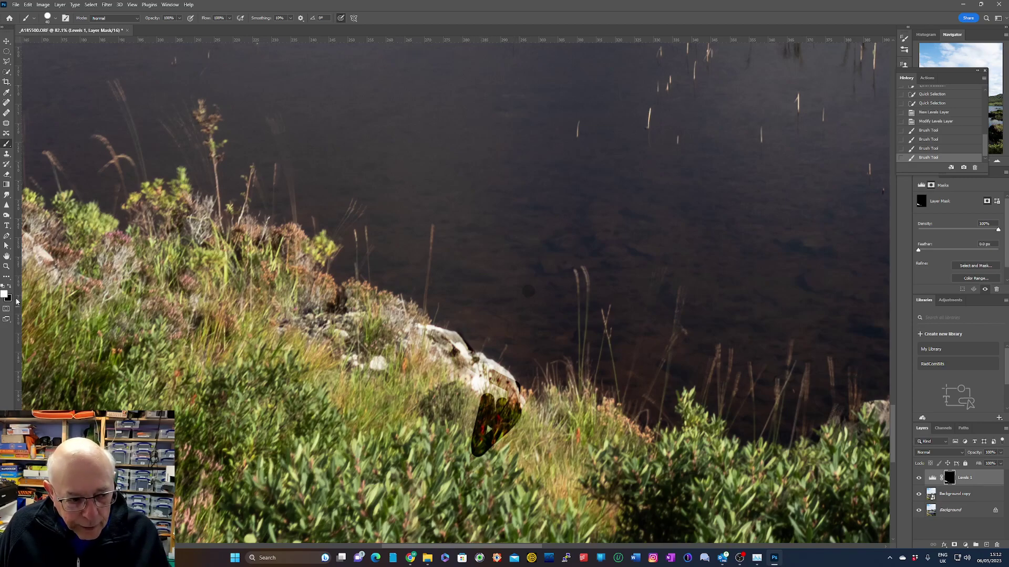
key("x")
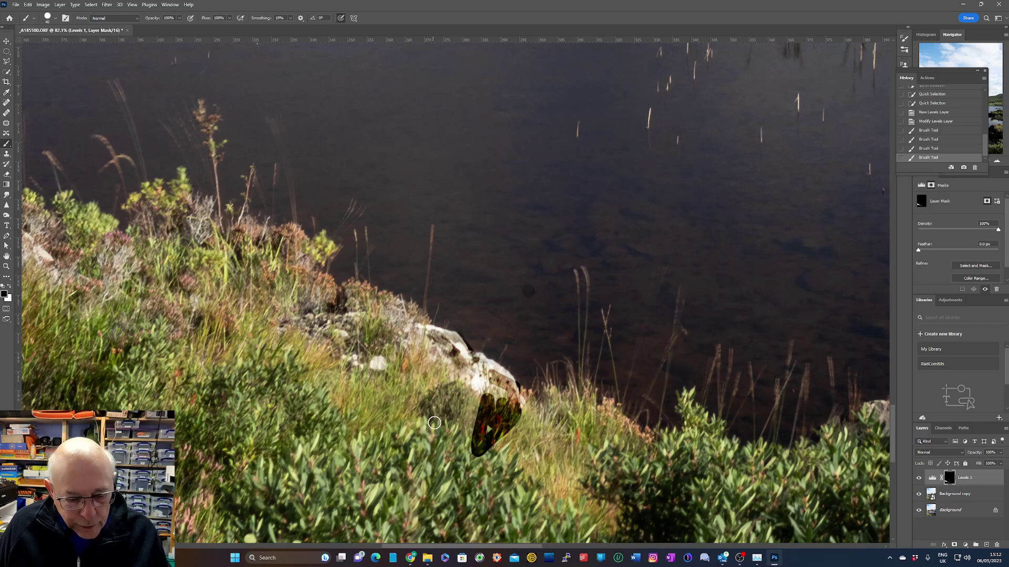
mouse_move(478, 405)
left_mouse_down()
mouse_move(488, 440)
mouse_move(480, 415)
mouse_move(477, 460)
mouse_move(502, 408)
mouse_move(488, 386)
mouse_move(514, 409)
mouse_move(493, 373)
mouse_move(523, 379)
mouse_move(524, 393)
mouse_move(515, 374)
mouse_move(509, 401)
mouse_move(485, 414)
mouse_move(478, 343)
mouse_move(427, 349)
mouse_move(439, 367)
mouse_move(459, 354)
mouse_move(439, 367)
mouse_move(449, 319)
mouse_move(457, 360)
left_mouse_up()
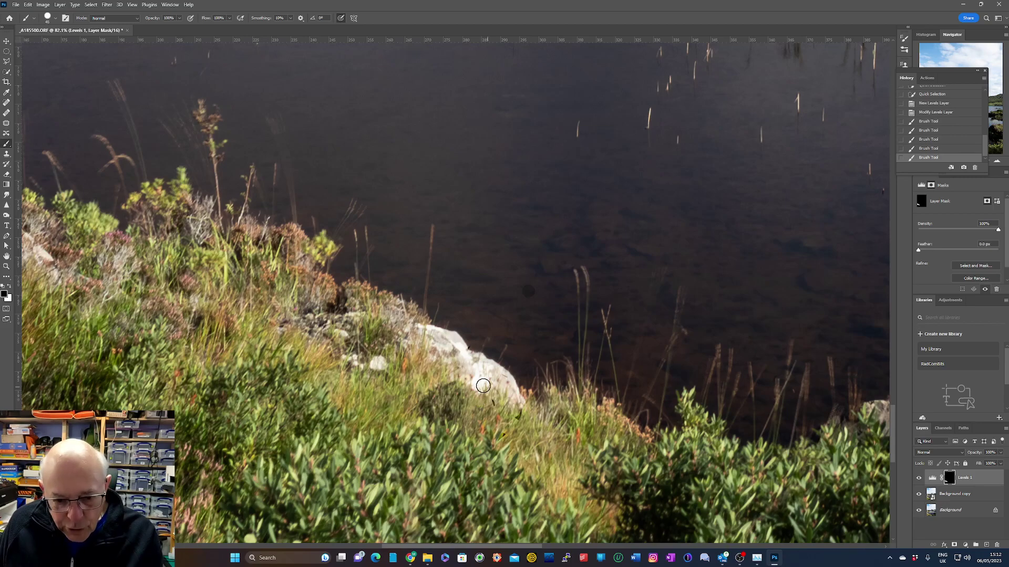
- Enlarge the brush to 150 px to paint over the whole rock, then shrink it to about 60 px
key("bracketright")
key("bracketright")
key("bracketright")
key("bracketright")
key("bracketright")
key("bracketright")
key("bracketright")
key("bracketright")
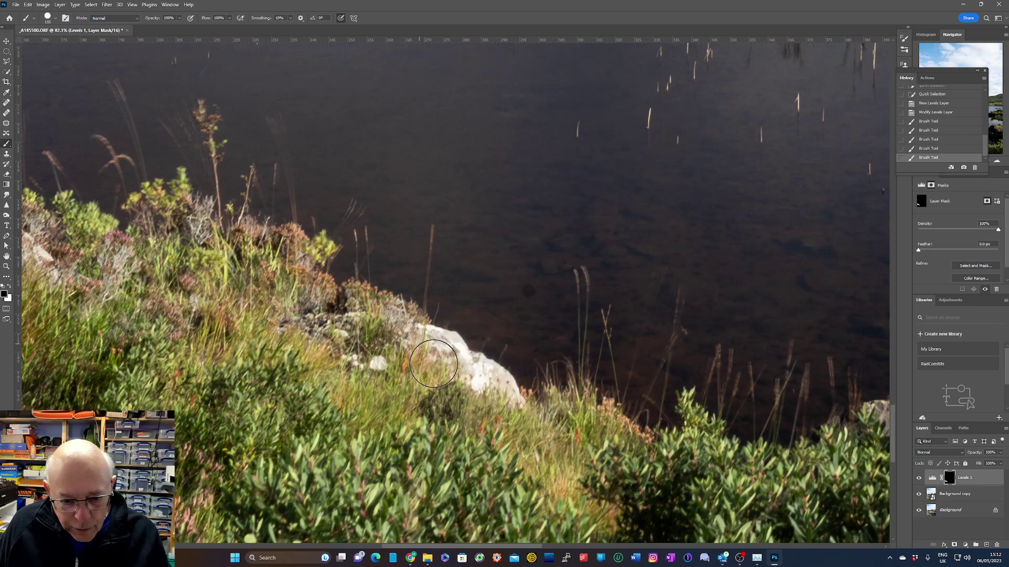
mouse_move(427, 336)
left_mouse_down()
mouse_move(452, 368)
mouse_move(461, 349)
left_mouse_up()
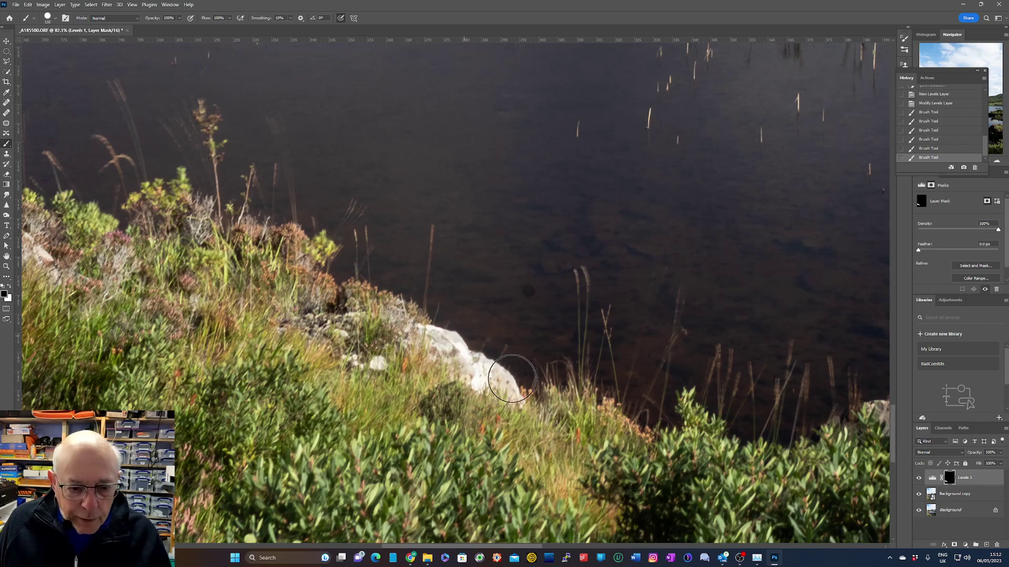
scroll(501, 366, "up", 1)
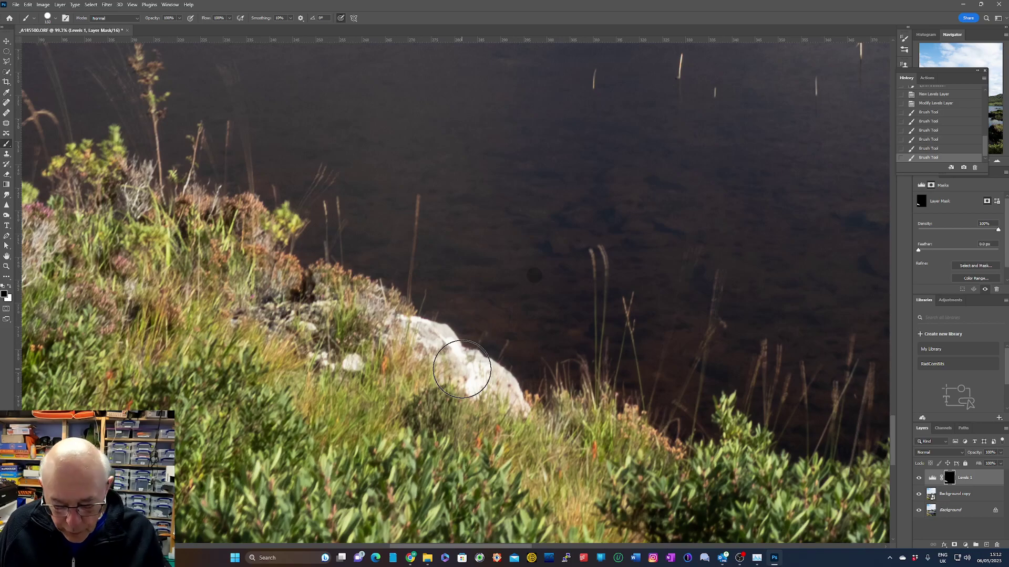
key("bracketleft")
key("bracketleft")
key("bracketleft")
key("bracketleft")
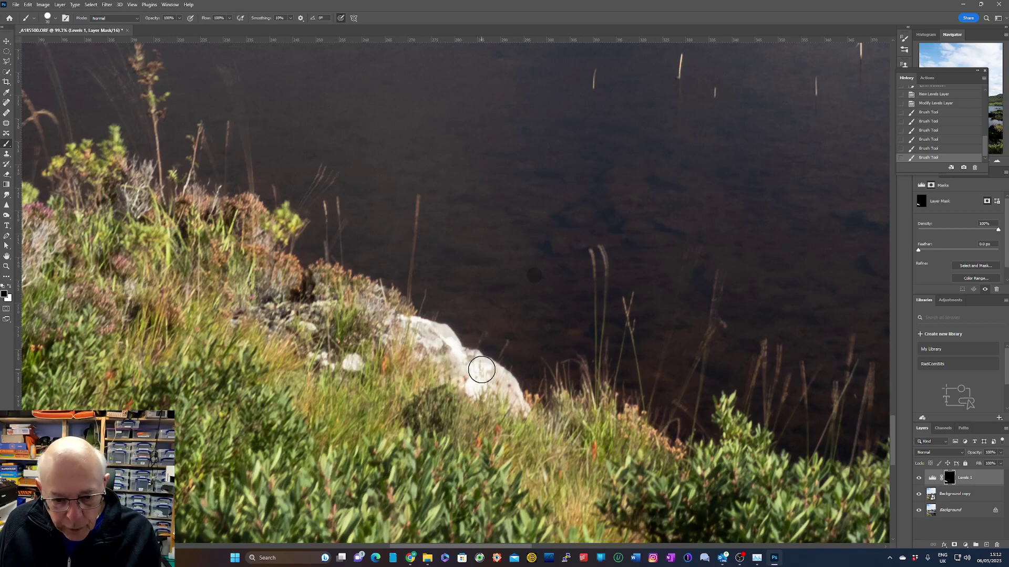
key("bracketleft")
key("bracketleft")
key("bracketleft")
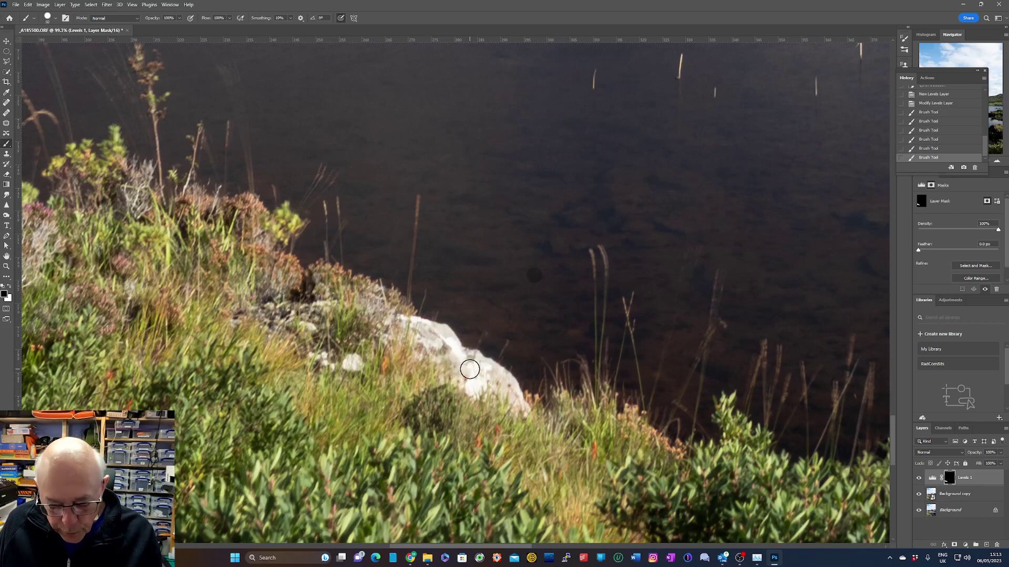
- Soften the brush to 43% hardness, lower its flow, and paint the mask over the white rock
right_click(469, 369)
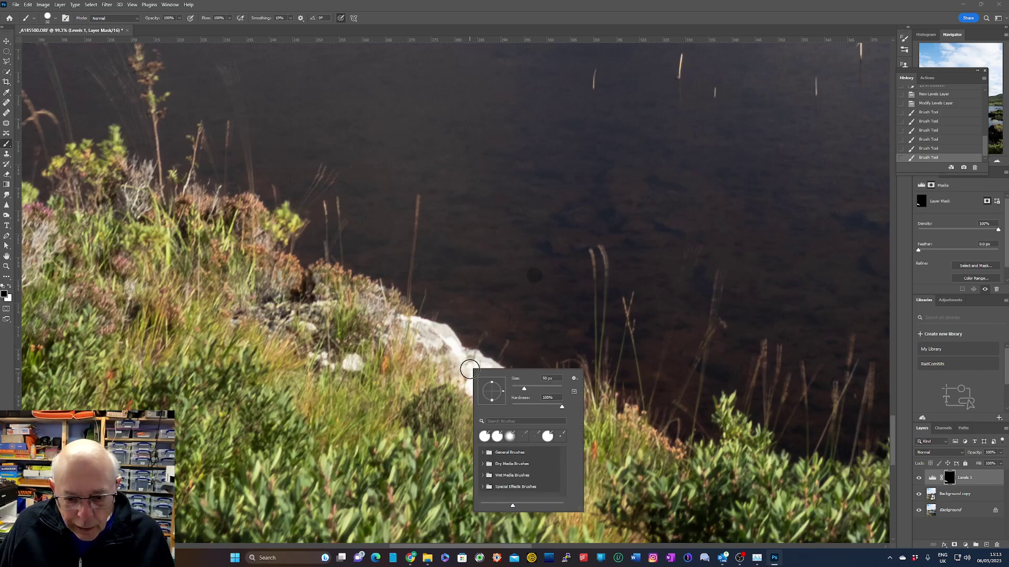
left_click_drag(563, 407, 541, 405)
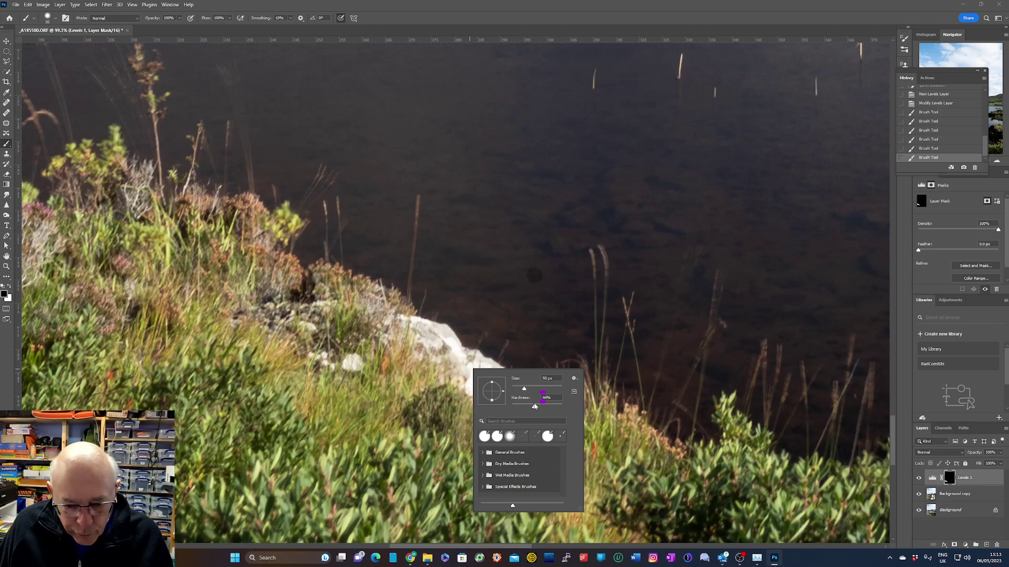
left_click_drag(534, 406, 533, 406)
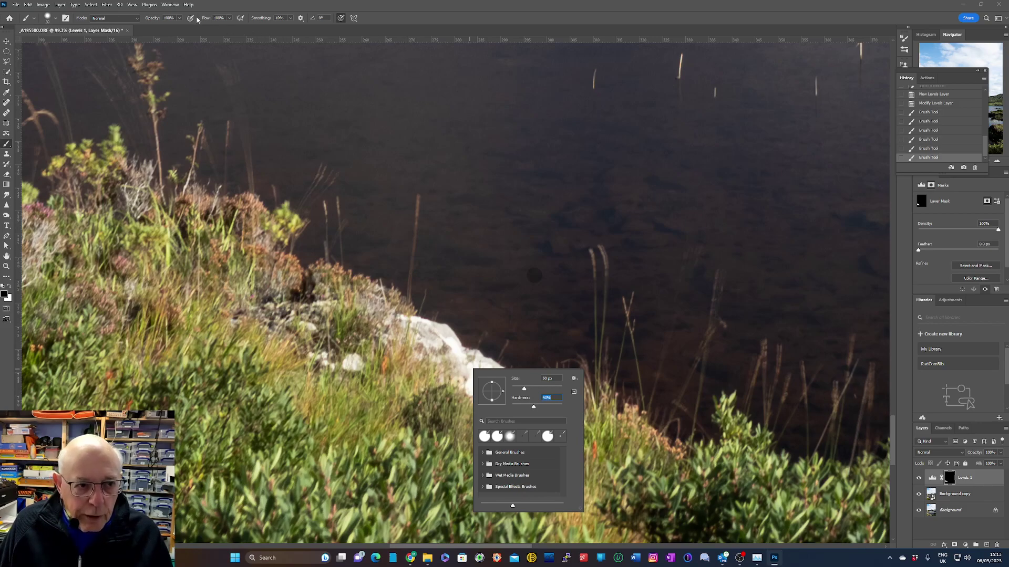
left_click(229, 18)
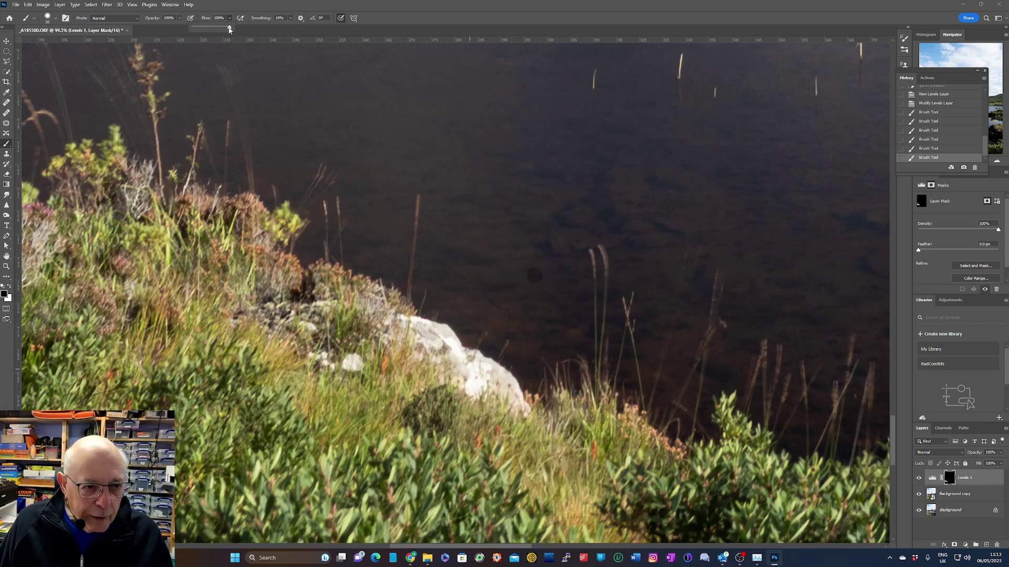
left_click_drag(230, 28, 206, 31)
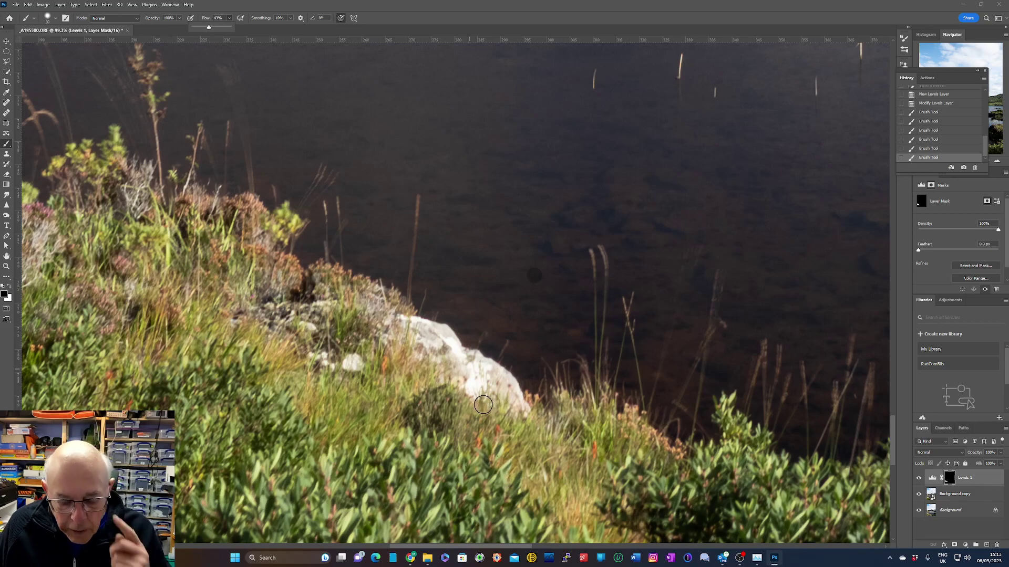
mouse_move(483, 387)
left_mouse_down()
mouse_move(444, 335)
mouse_move(418, 325)
mouse_move(477, 388)
mouse_move(475, 371)
left_mouse_up()
key("x")
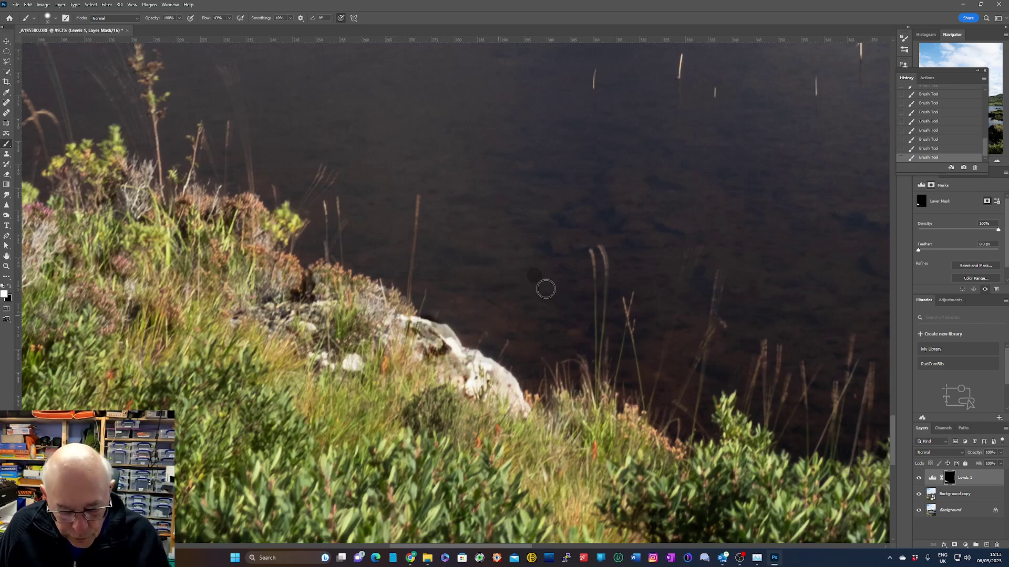
- Drop brush flow to 19% and gently paint black over the rock, then swap back to white
left_click(229, 18)
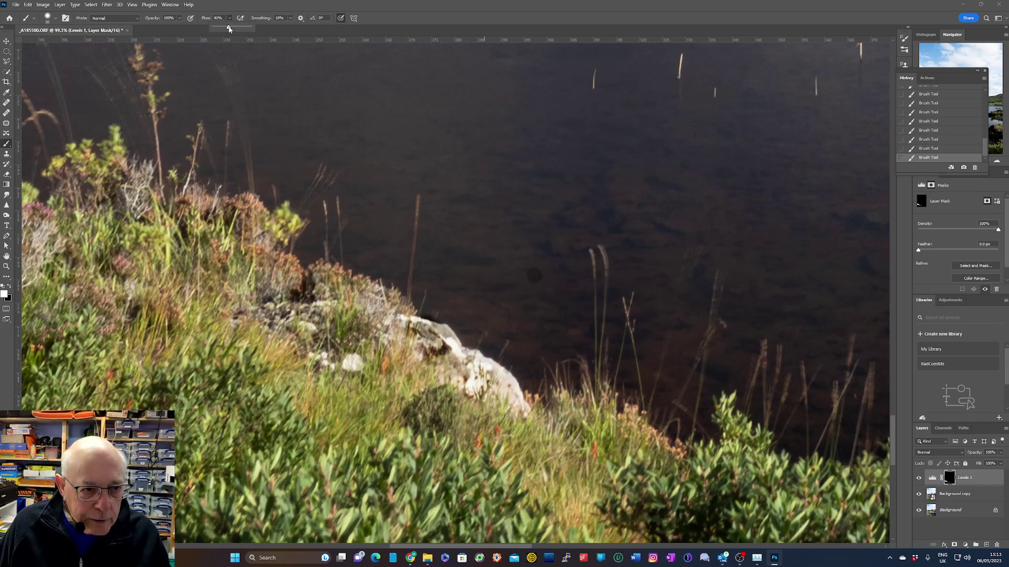
left_click_drag(228, 28, 221, 30)
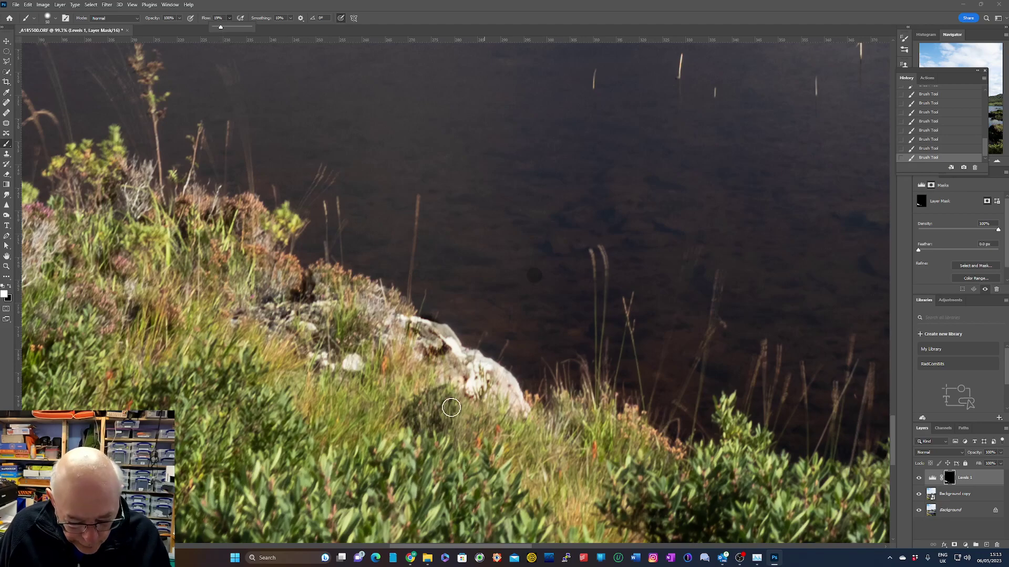
key("x")
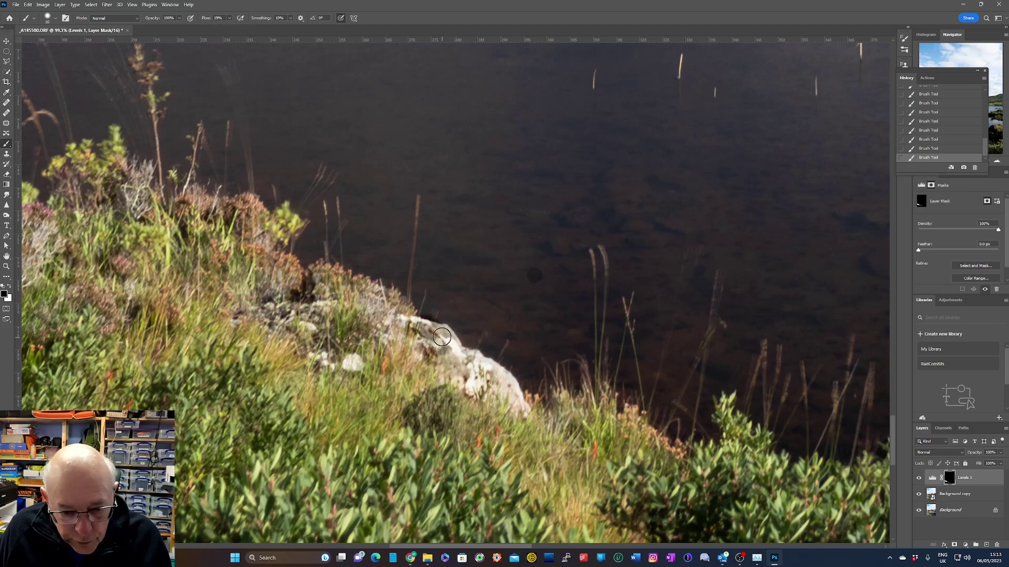
mouse_move(442, 336)
left_mouse_down()
mouse_move(408, 326)
mouse_move(445, 371)
mouse_move(425, 340)
mouse_move(444, 358)
mouse_move(452, 340)
mouse_move(462, 380)
mouse_move(469, 369)
mouse_move(410, 346)
mouse_move(426, 358)
mouse_move(398, 335)
mouse_move(472, 392)
mouse_move(460, 367)
mouse_move(480, 369)
mouse_move(521, 408)
mouse_move(469, 358)
mouse_move(477, 392)
mouse_move(453, 339)
mouse_move(410, 327)
mouse_move(440, 357)
mouse_move(459, 357)
mouse_move(444, 344)
mouse_move(460, 351)
mouse_move(473, 389)
mouse_move(472, 373)
mouse_move(442, 341)
mouse_move(471, 370)
left_mouse_up()
key("x")
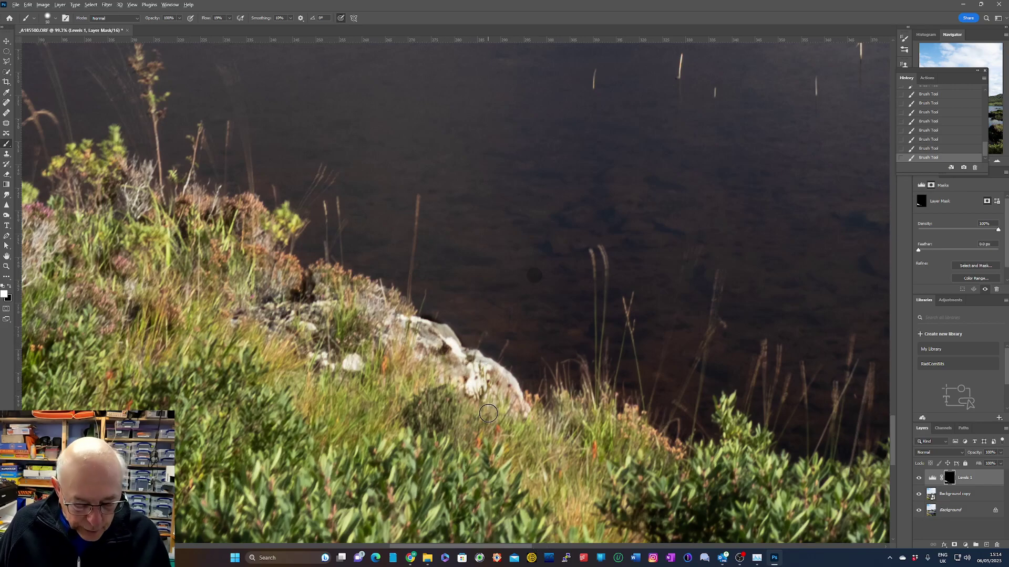
- Zoom in on the tree island and paint its shoreline rocks out of the Levels 1 mask
scroll(488, 414, "down", 5)
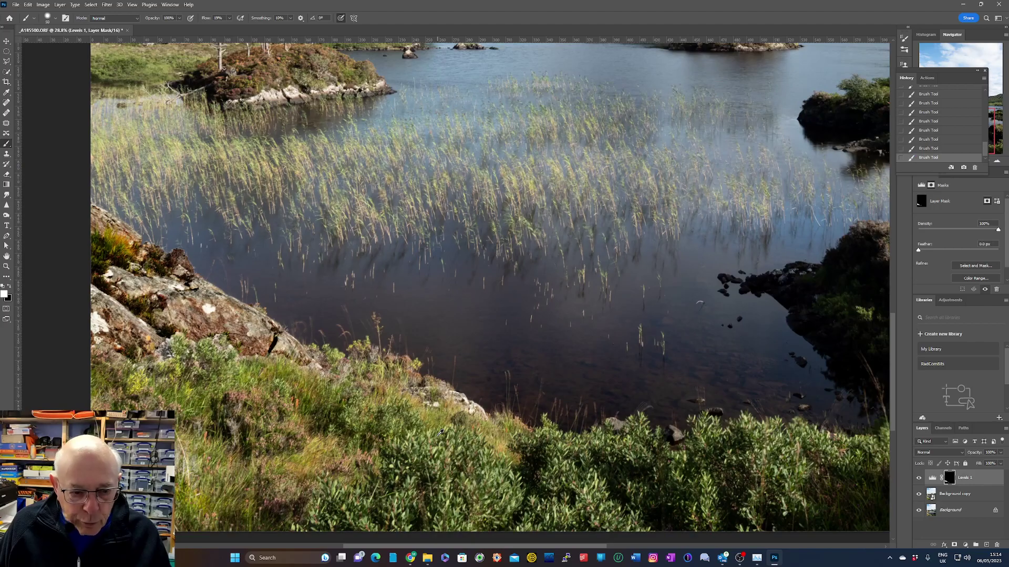
left_click_drag(340, 171, 549, 364)
scroll(562, 346, "up", 6)
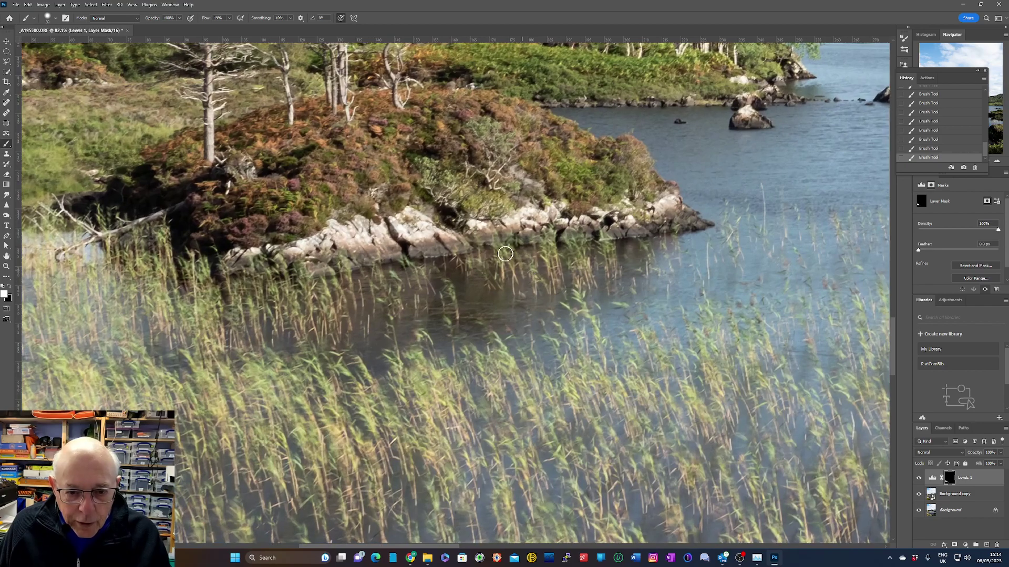
left_click_drag(505, 254, 481, 307)
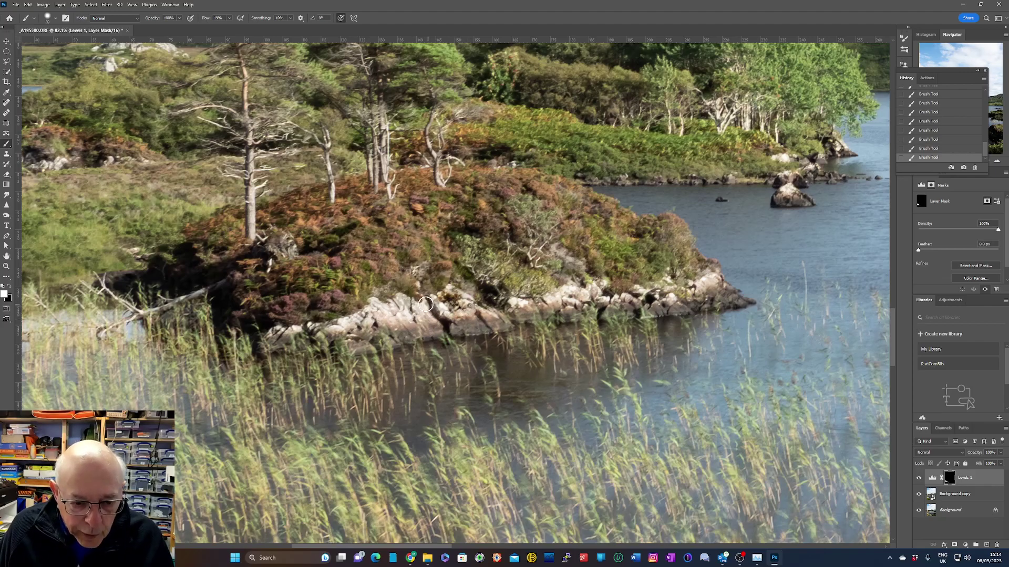
mouse_move(416, 311)
left_mouse_down()
mouse_move(399, 297)
mouse_move(402, 316)
mouse_move(379, 308)
mouse_move(336, 329)
left_mouse_up()
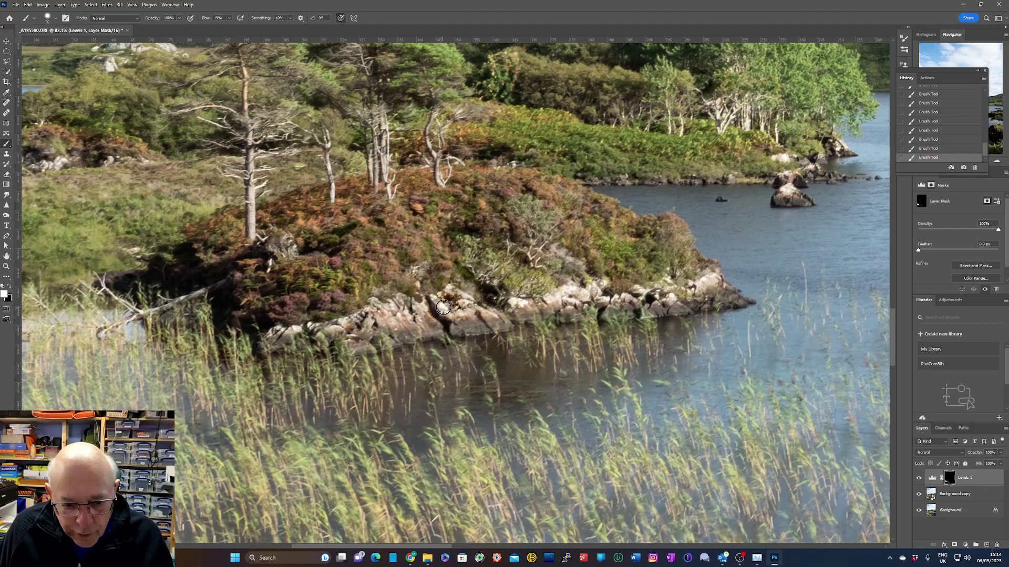
mouse_move(514, 300)
left_mouse_down()
mouse_move(576, 289)
mouse_move(591, 292)
mouse_move(563, 297)
mouse_move(634, 303)
mouse_move(706, 279)
left_mouse_up()
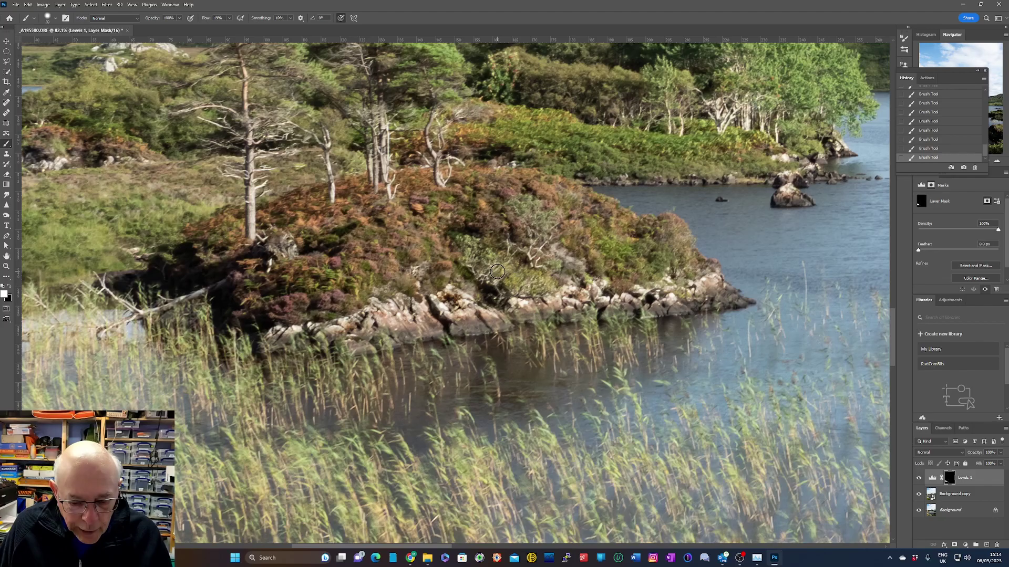
scroll(498, 271, "down", 6)
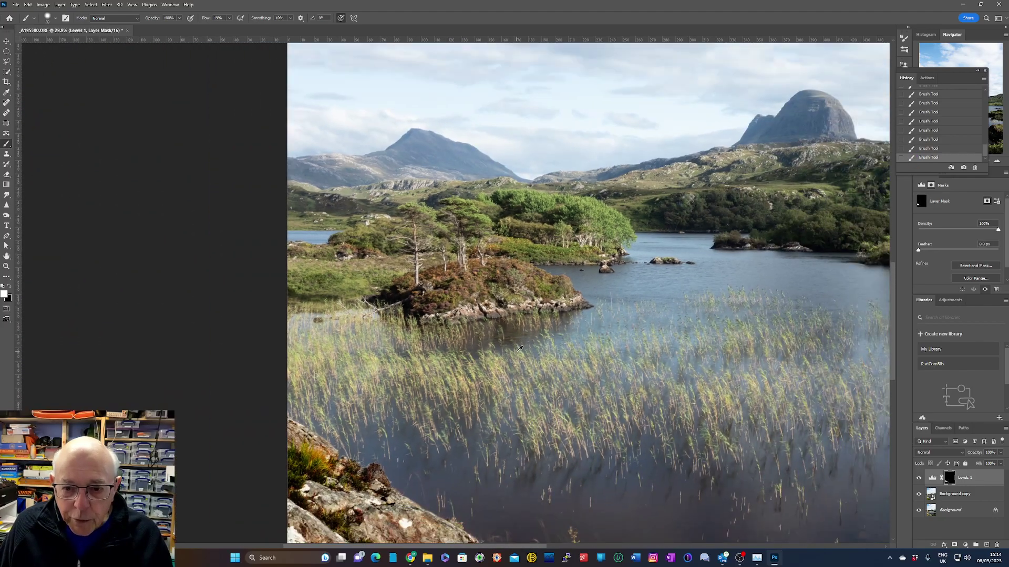
scroll(552, 357, "down", 1)
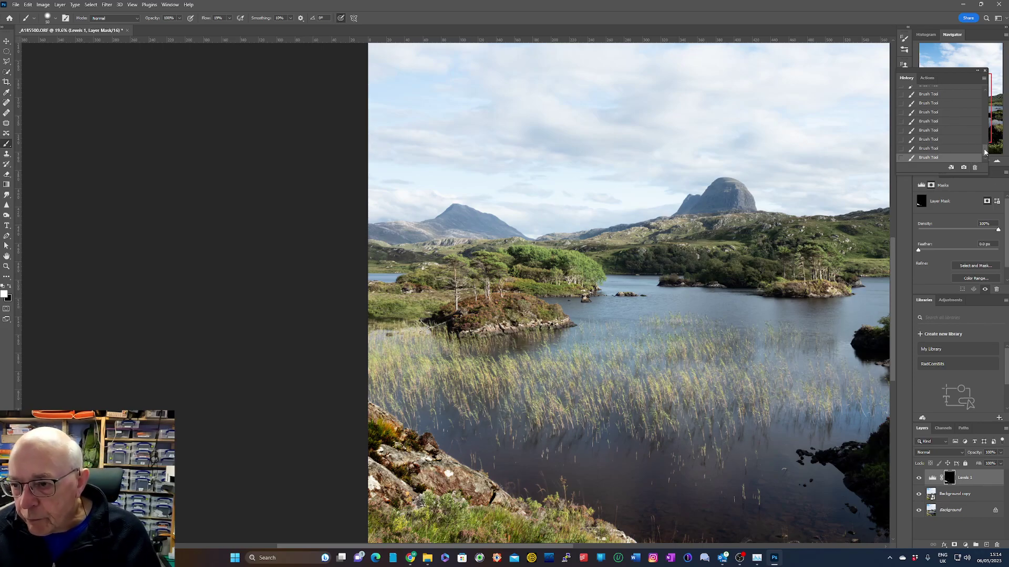
- Revert to the History panel's Open state, discarding the Levels layer and mask edits
left_click_drag(985, 151, 986, 84)
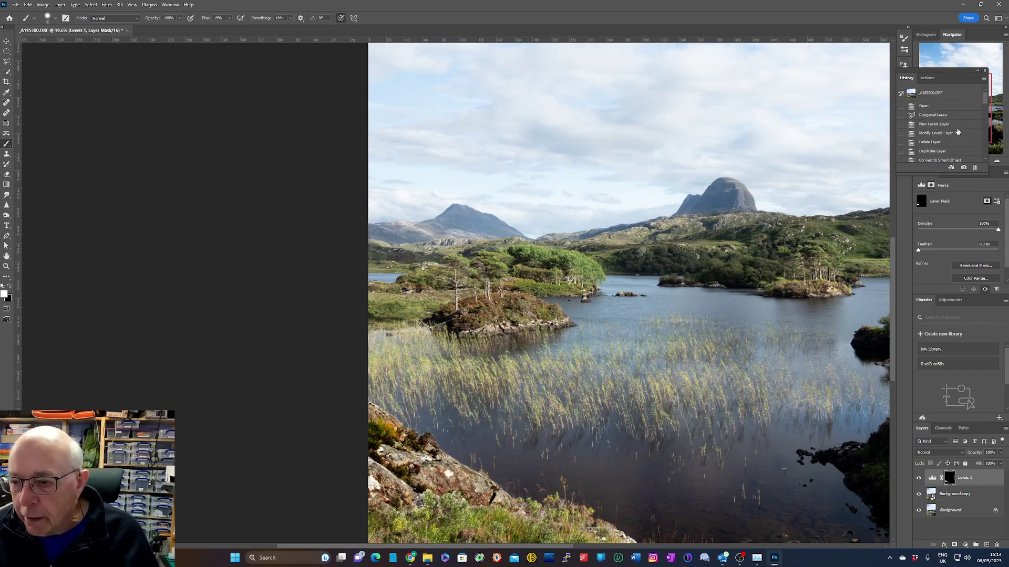
left_click(949, 108)
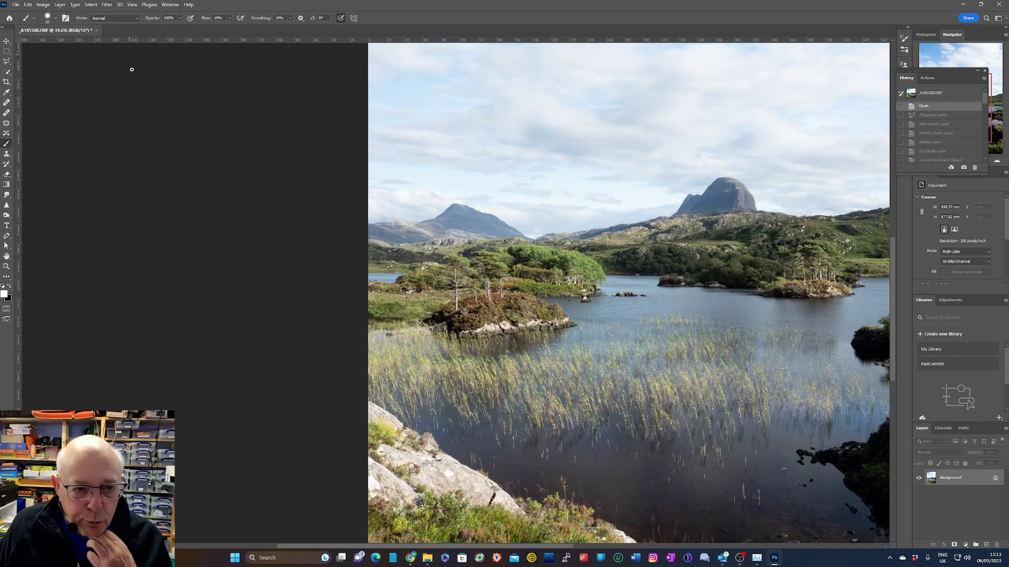
- Set up the Polygonal Lasso with 50 px feather and outline the top of the far treeline
left_click(7, 63)
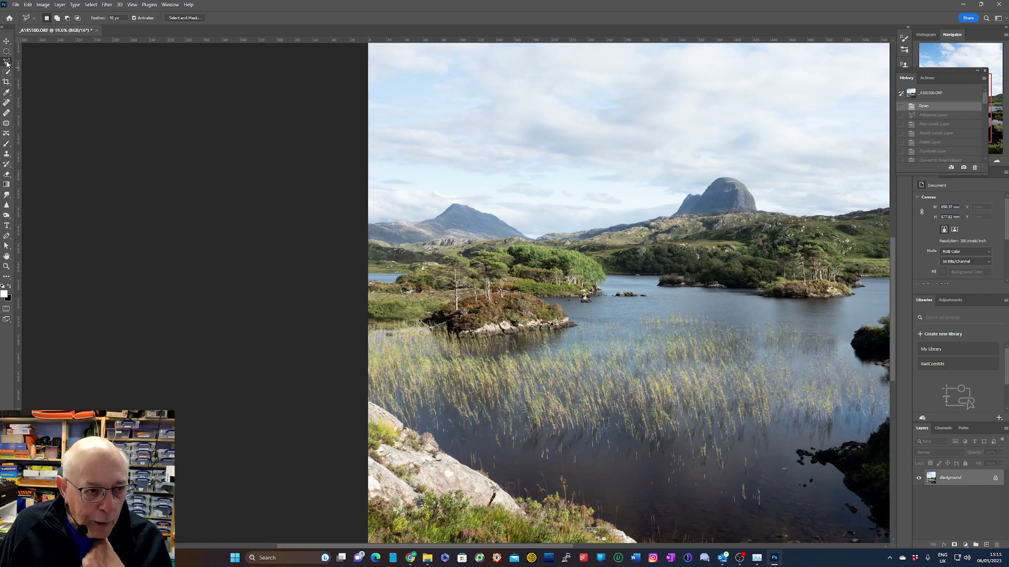
left_click(114, 20)
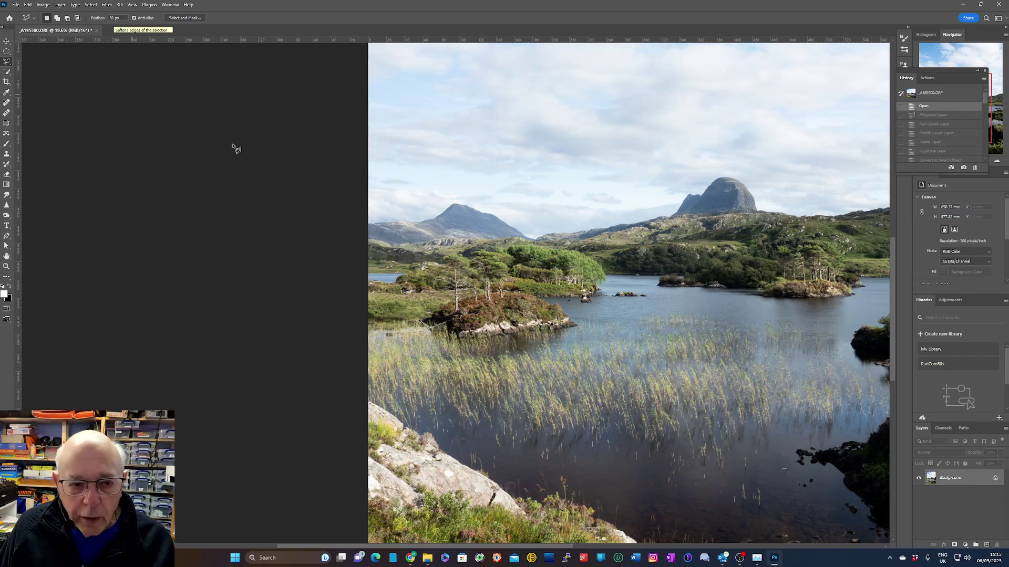
left_click(768, 239)
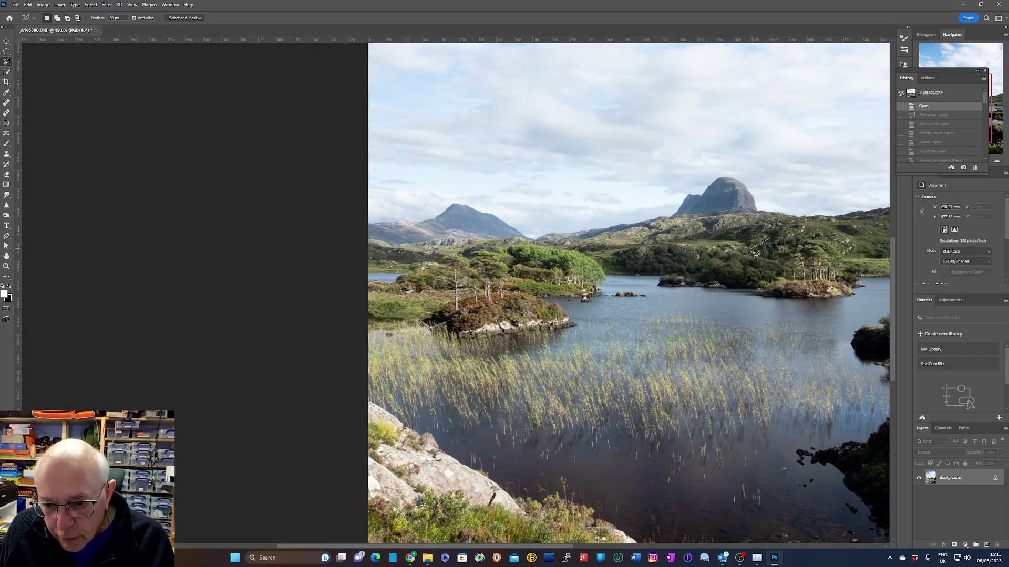
left_click(745, 251)
left_click(728, 253)
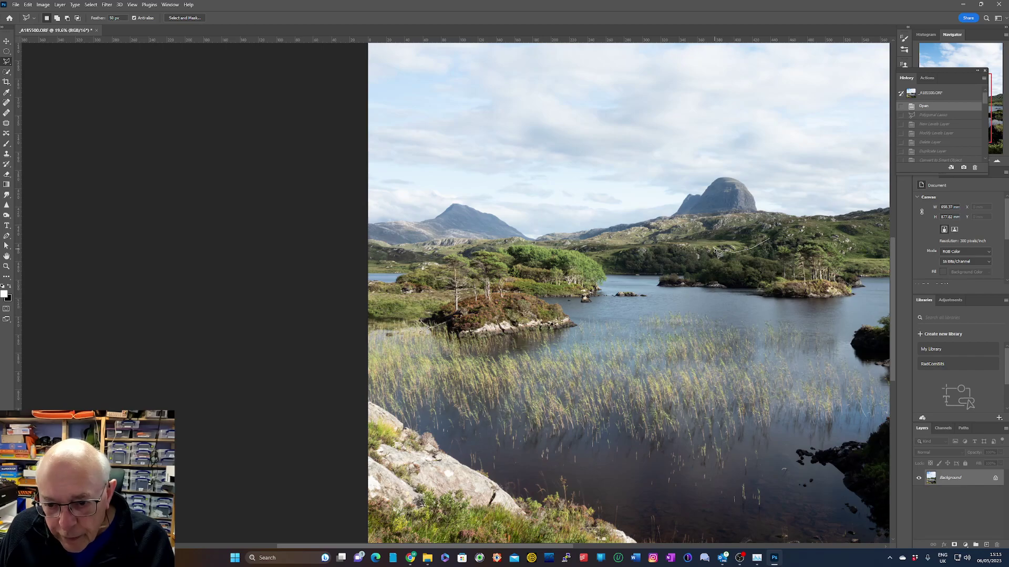
left_click(683, 250)
left_click(661, 249)
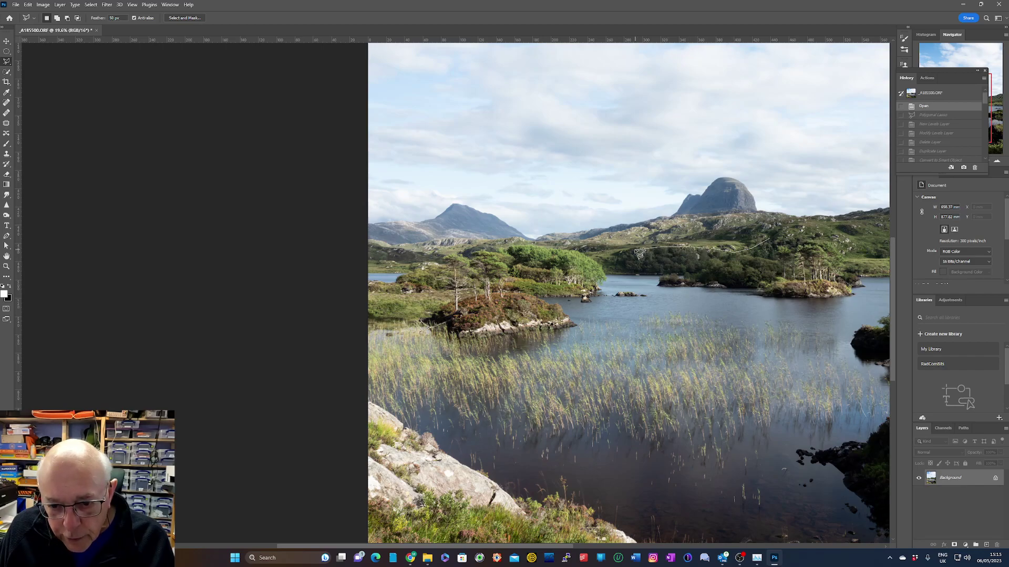
- Trace the island's shoreline back to the start to close the feathered selection
left_click(623, 255)
left_click(629, 270)
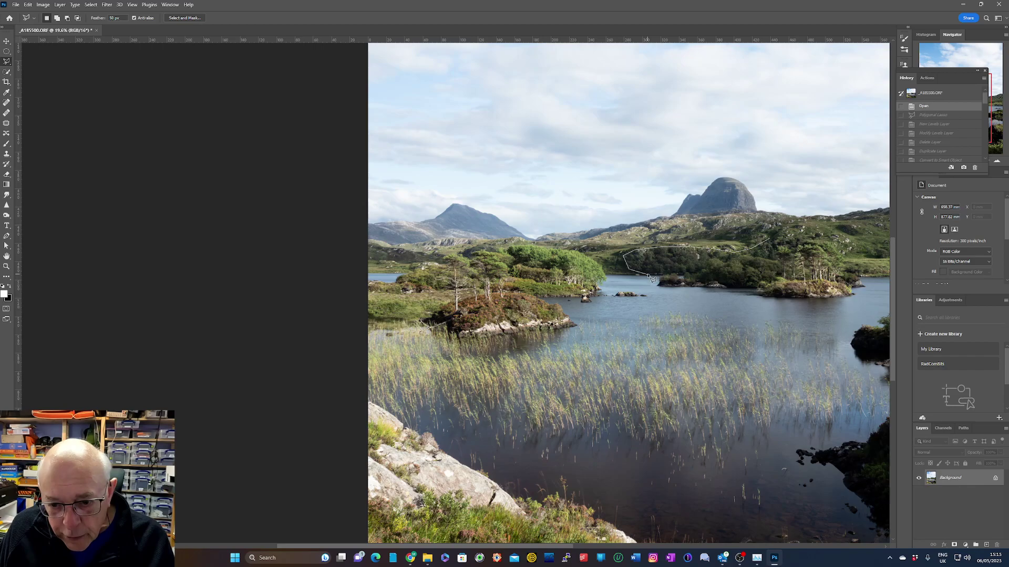
left_click(666, 272)
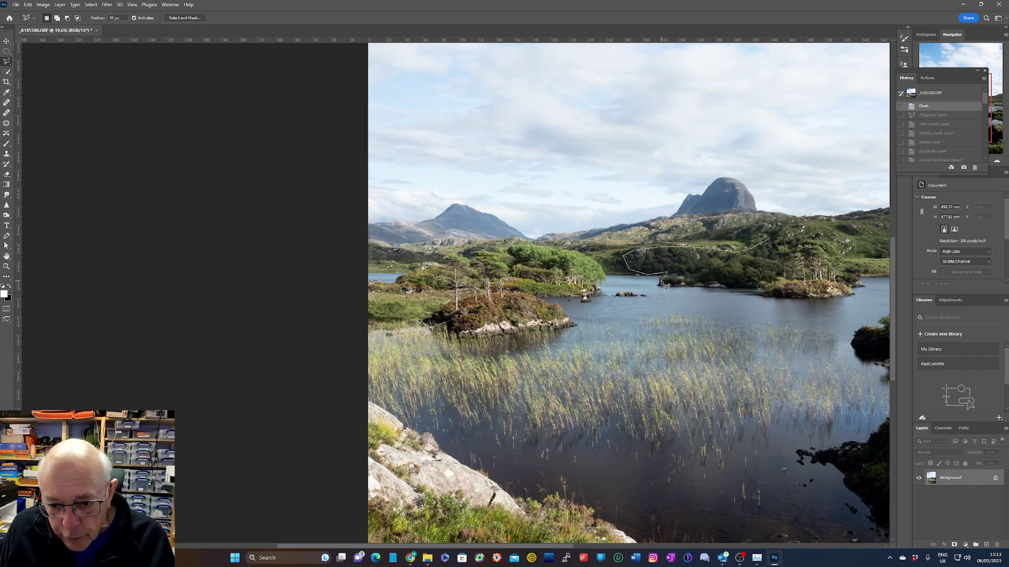
left_click(661, 284)
left_click(683, 286)
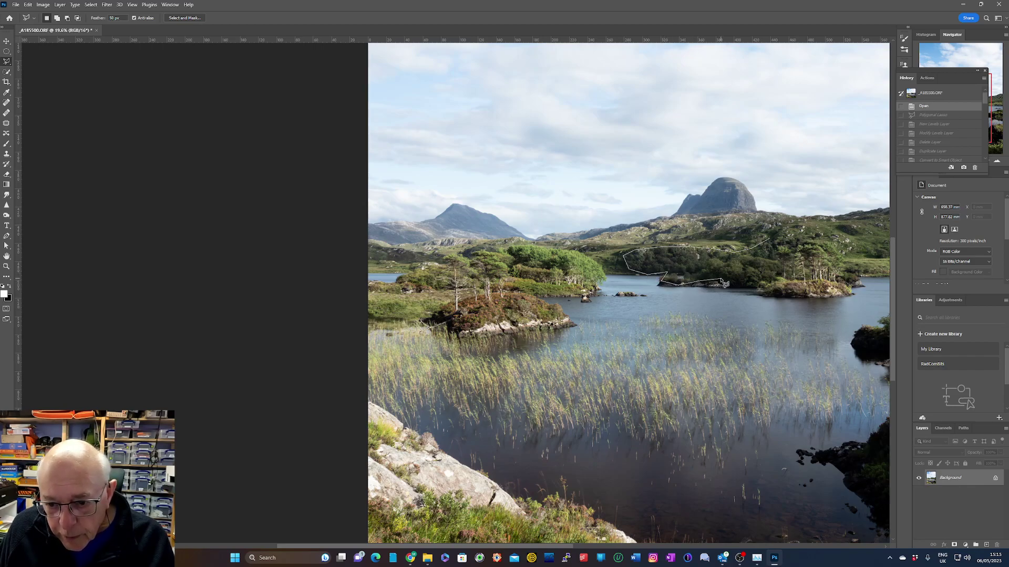
left_click(720, 280)
left_click(724, 286)
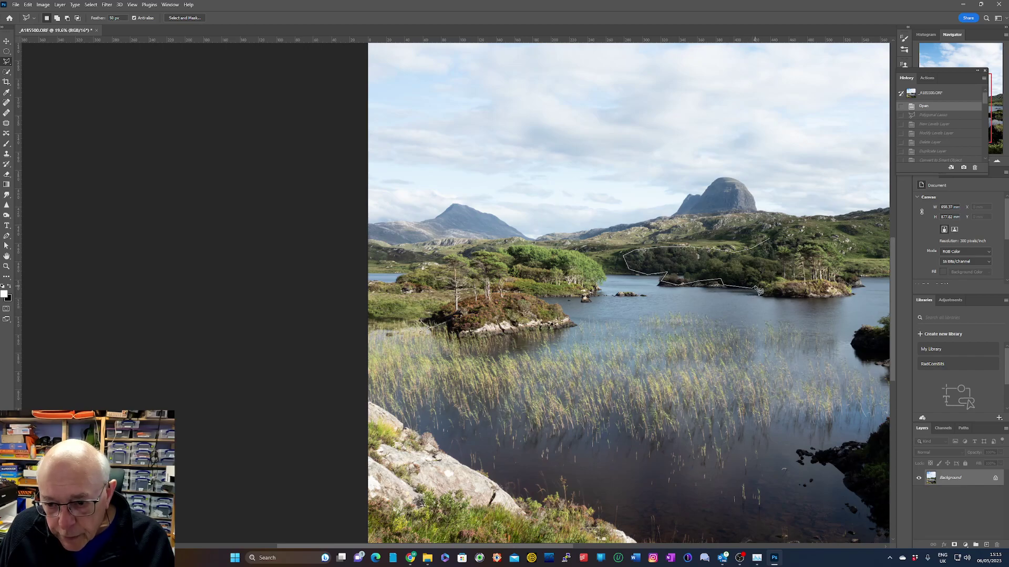
left_click(756, 289)
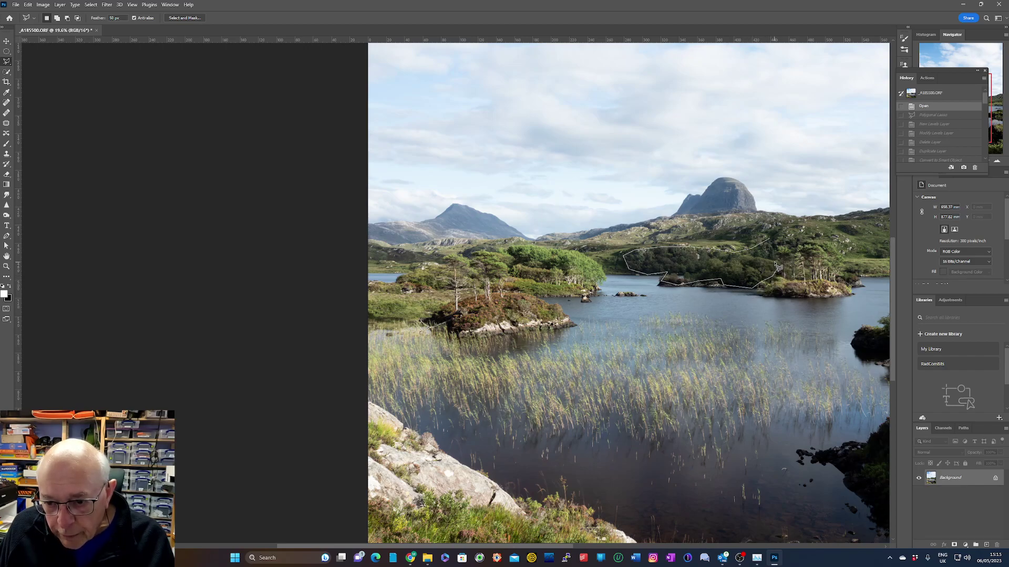
left_click(777, 270)
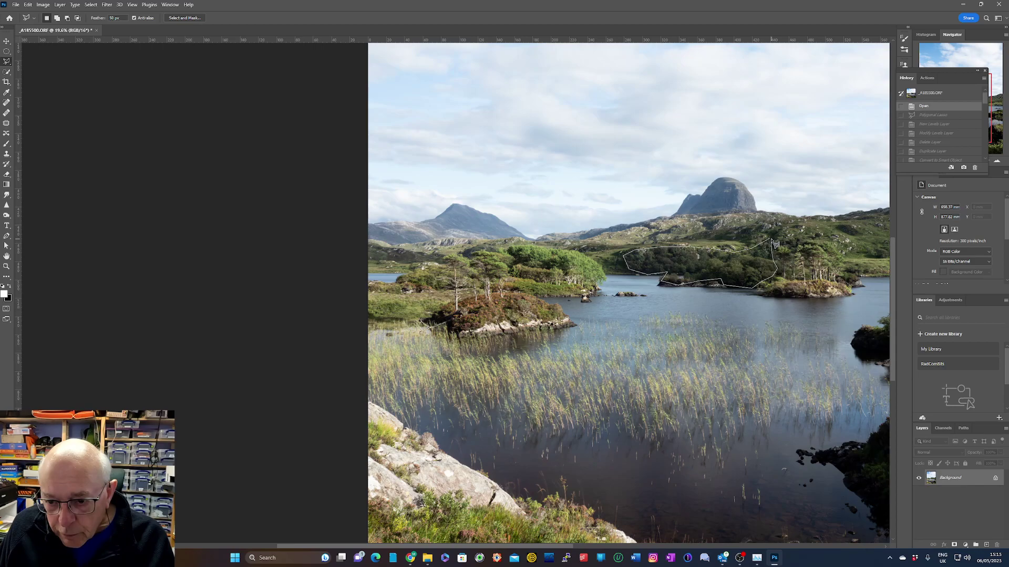
left_click(775, 245)
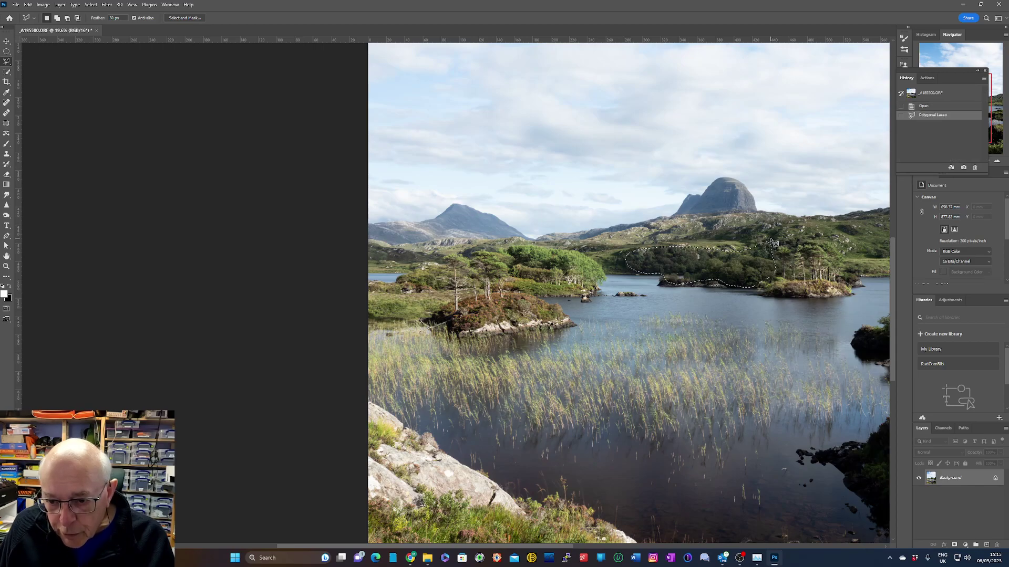
- Add a Levels adjustment layer masked to the trees and raise the midtones to about 1.38
left_click(966, 547)
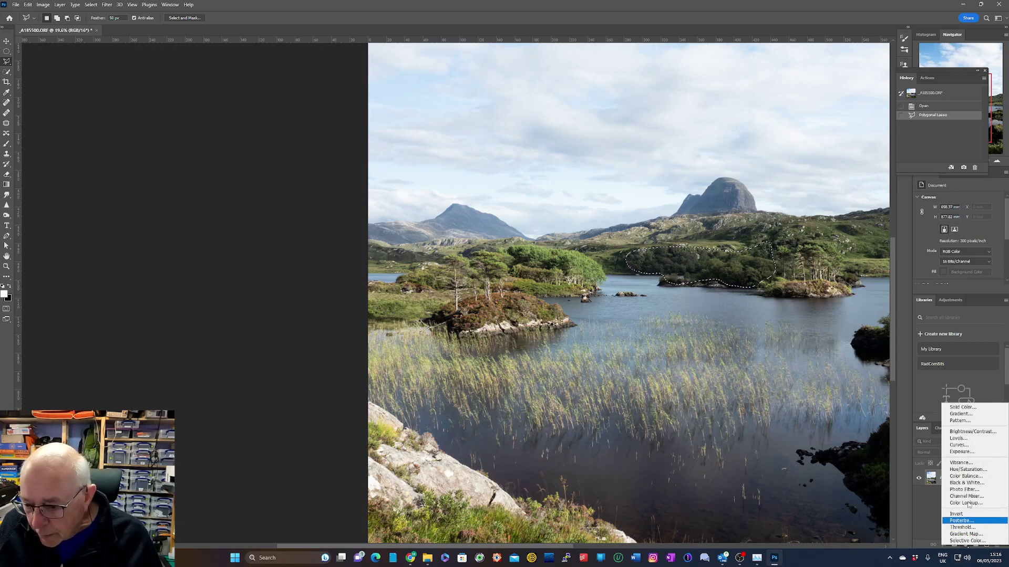
left_click(966, 438)
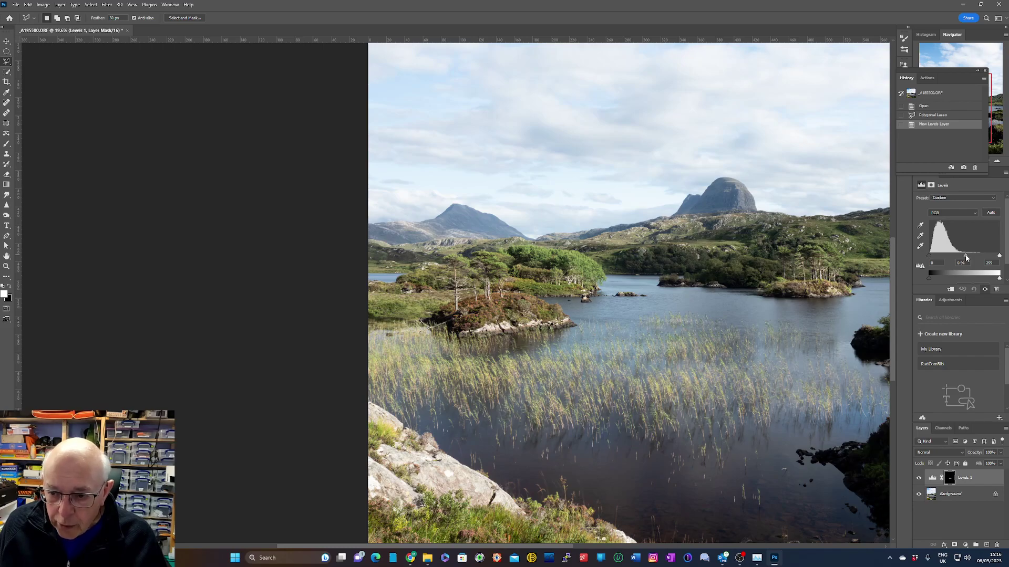
left_click_drag(965, 254, 957, 253)
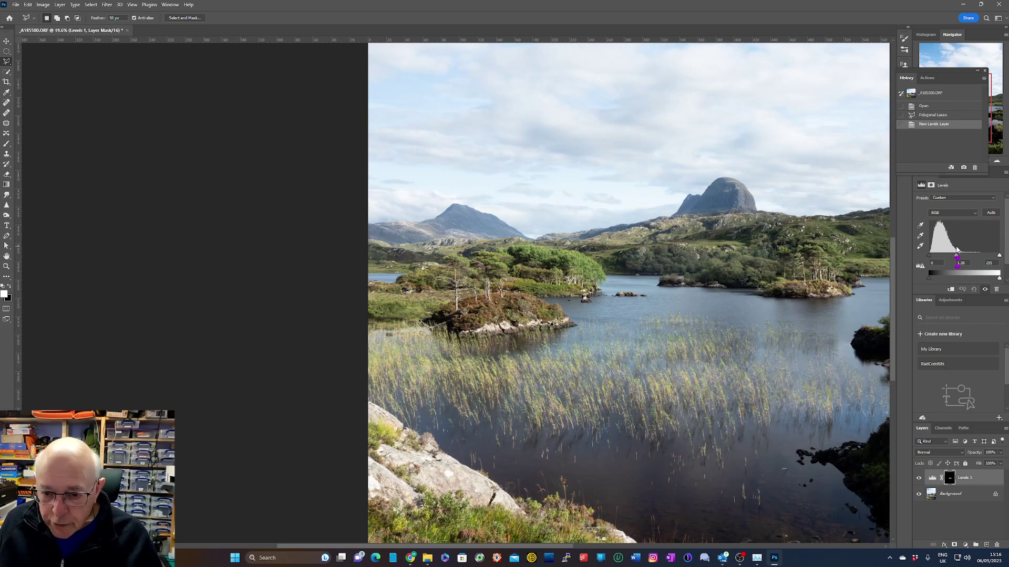
left_click_drag(957, 248, 957, 249)
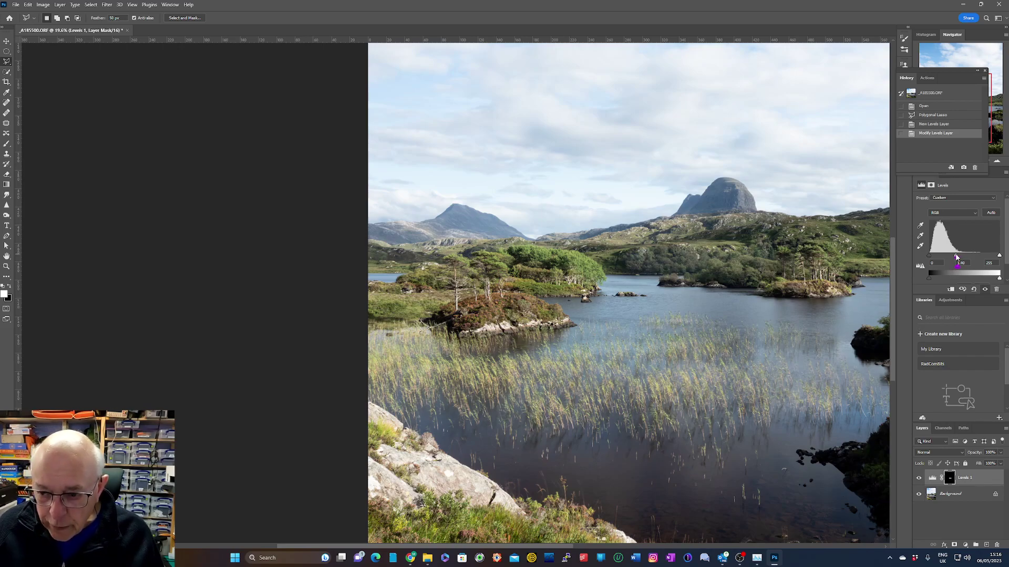
left_click_drag(956, 257, 955, 255)
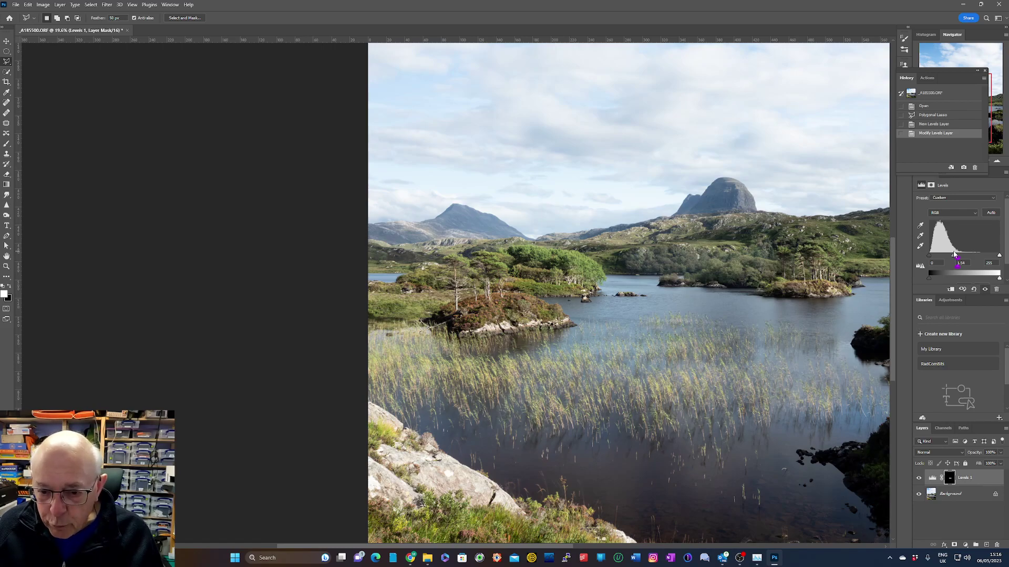
mouse_move(956, 257)
left_mouse_down()
mouse_move(927, 256)
mouse_move(960, 258)
left_mouse_up()
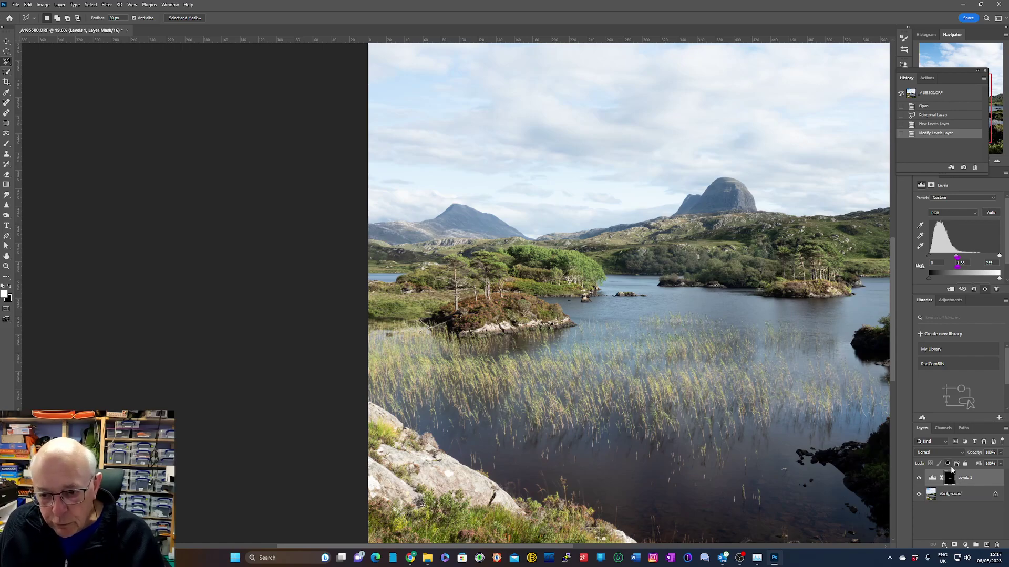
- Leave the adjustment layer menu without adding anything and minimise Photoshop to the desktop
left_click(965, 546)
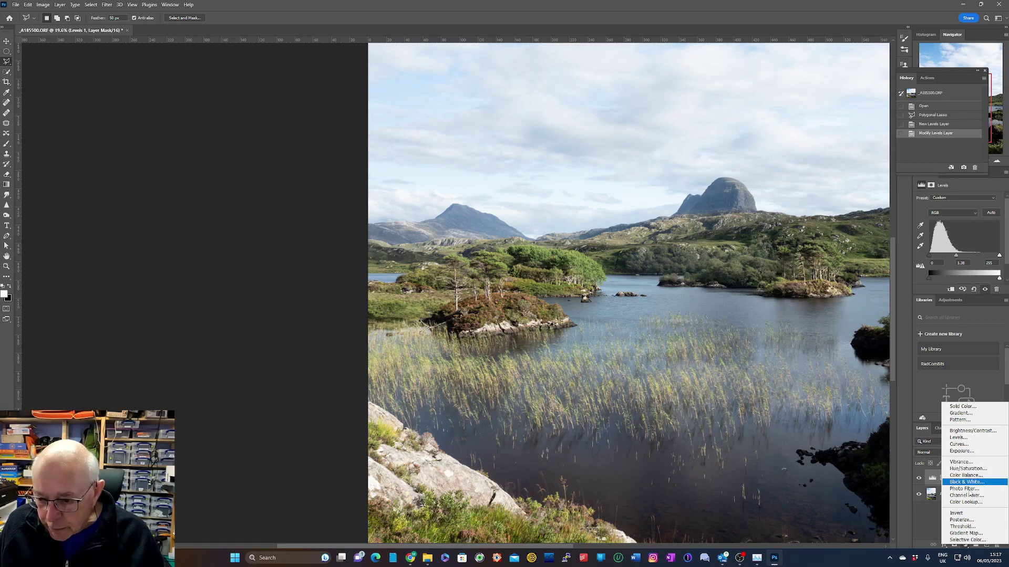
left_click(909, 537)
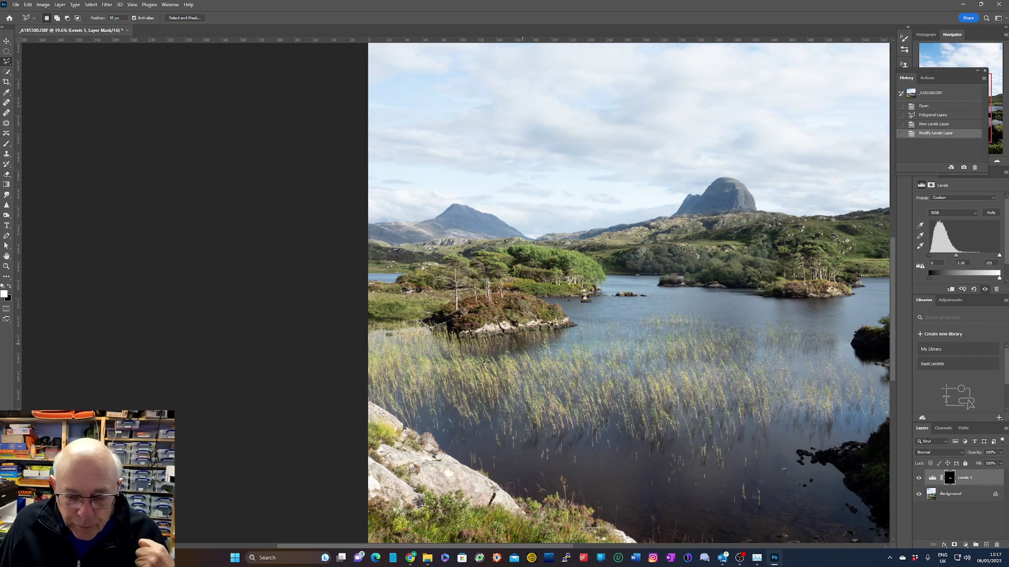
left_click(962, 6)
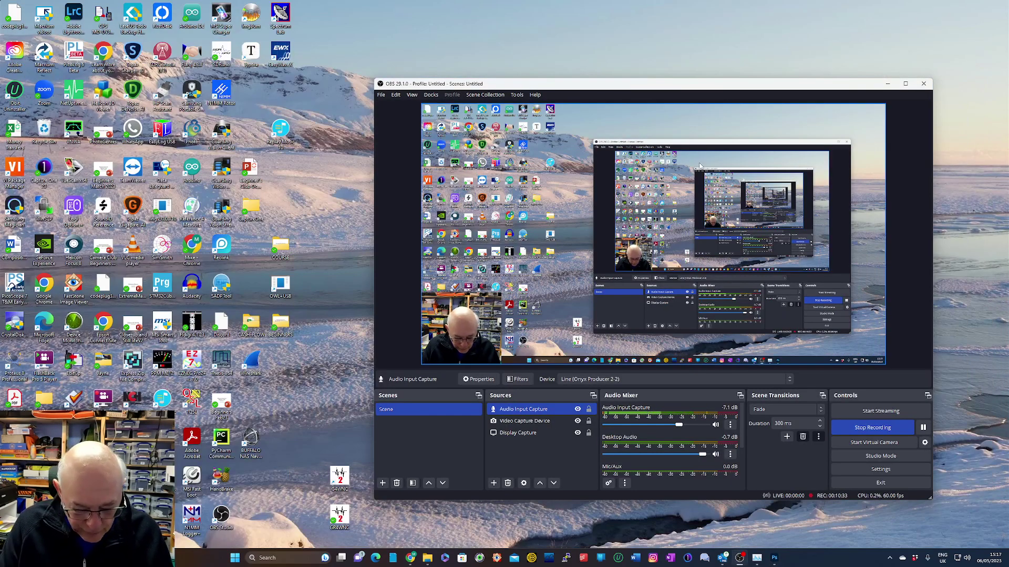